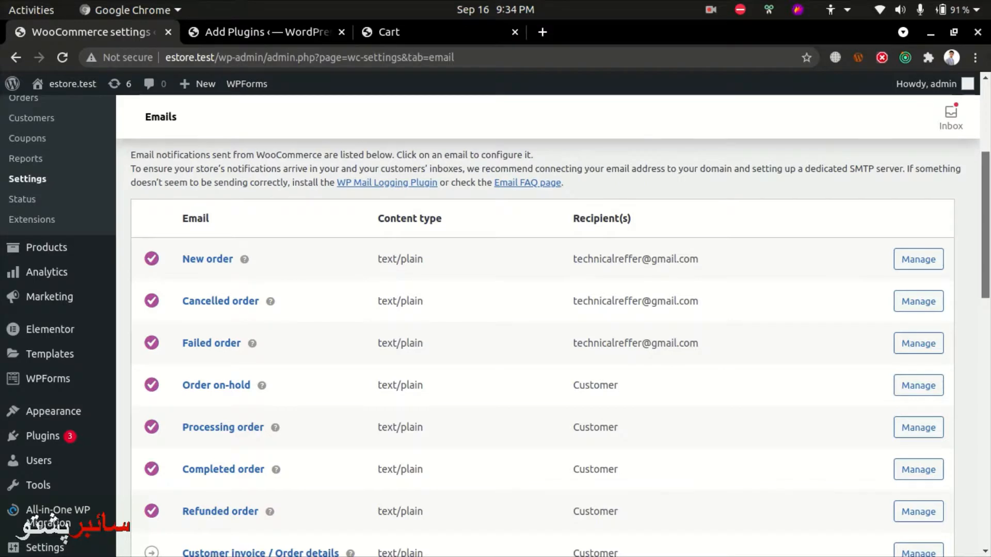
- Review the WooCommerce email notifications list, including the recipient address for the New order email
scroll(988, 283, "down", 4)
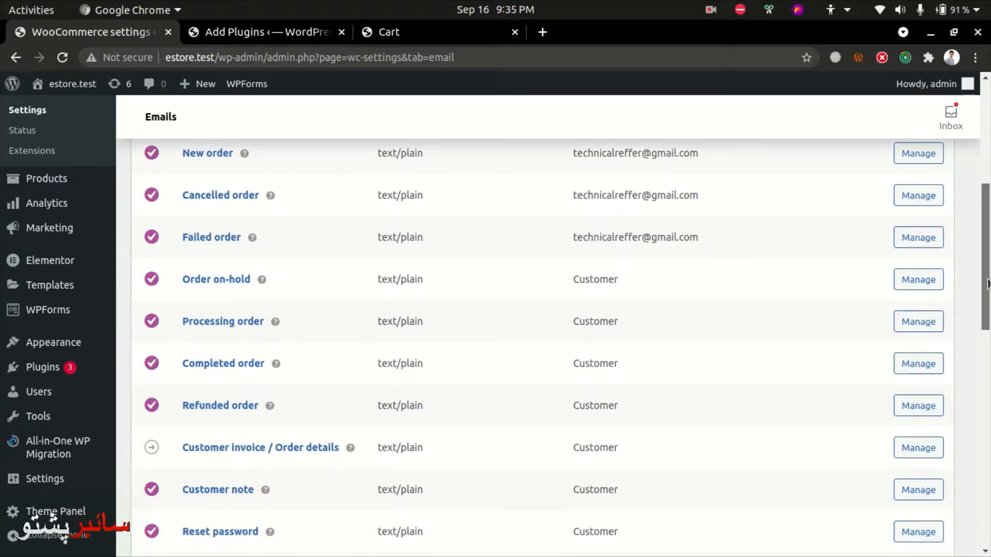
scroll(989, 283, "up", 5)
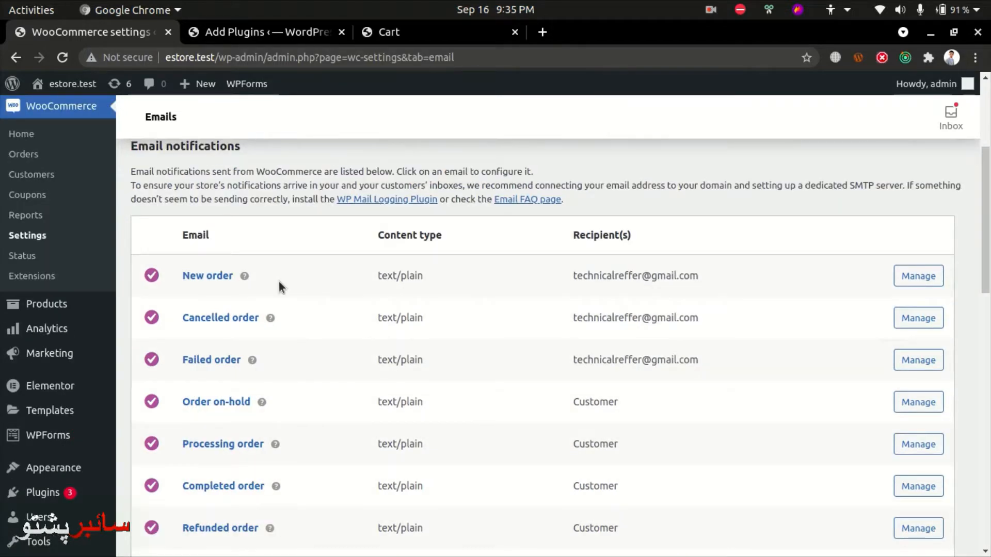
scroll(278, 282, "up", 3)
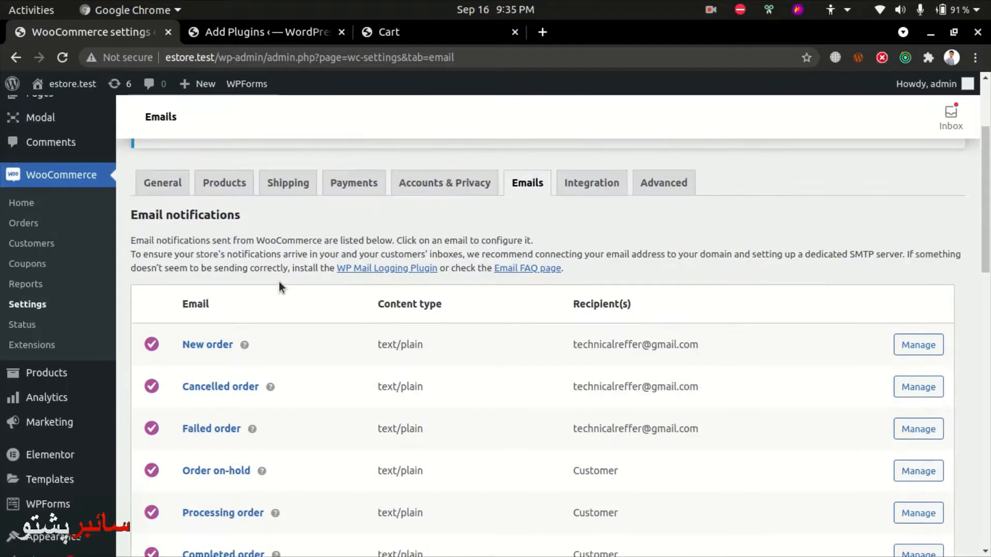
scroll(441, 339, "down", 3)
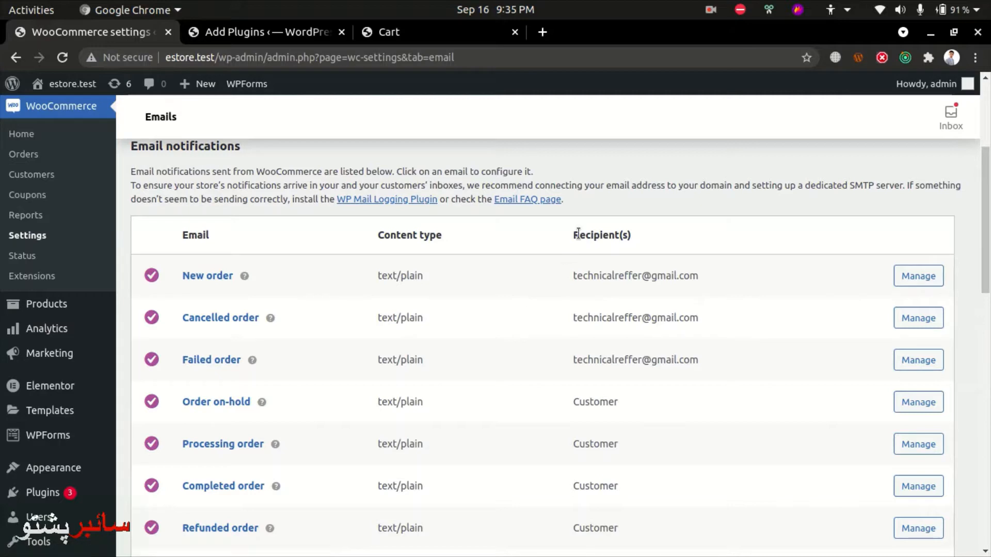
left_click_drag(572, 235, 644, 238)
left_click(644, 237)
left_click_drag(696, 278, 564, 280)
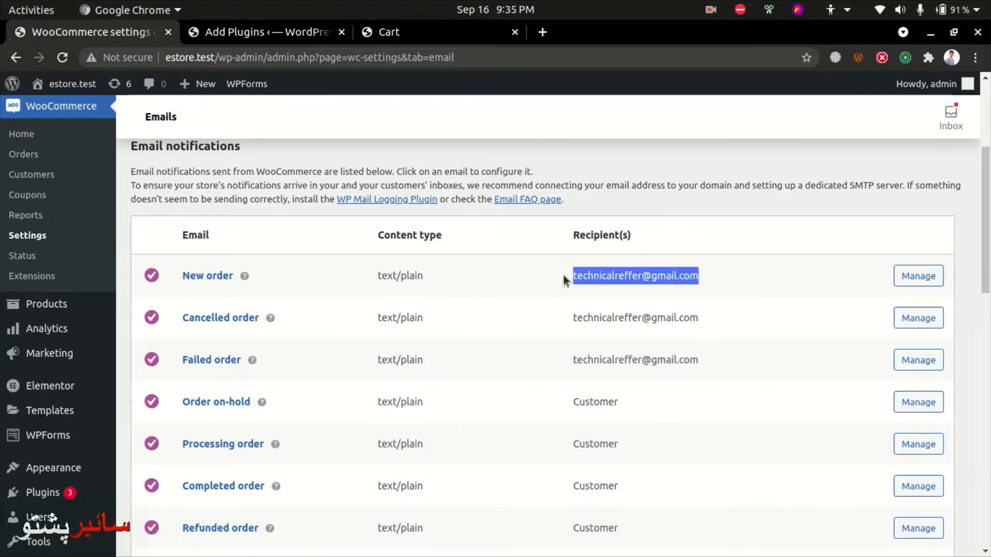
left_click(598, 277)
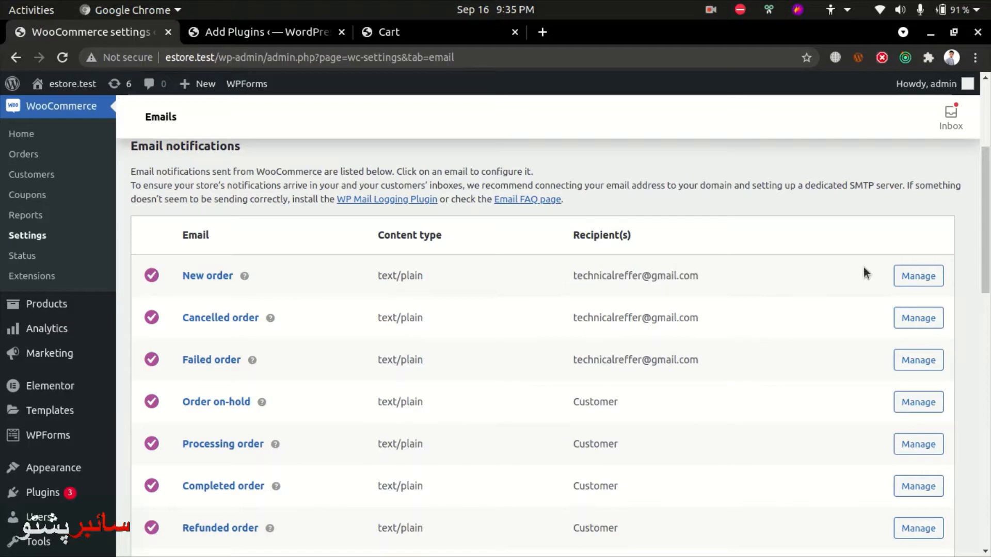
- Open the New order email's settings and review its recipient, subject, heading, additional content and email type
left_click(918, 276)
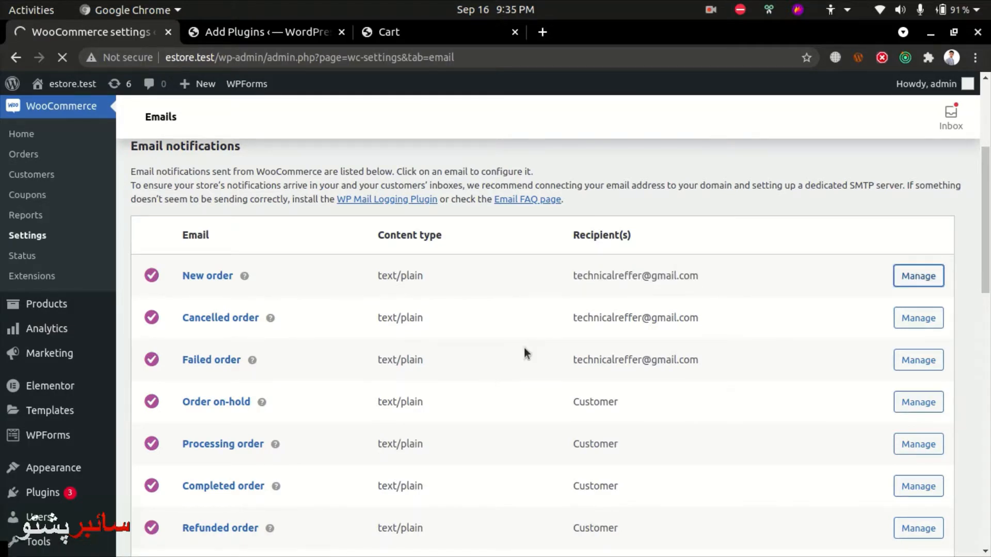
left_click(711, 8)
left_click(683, 77)
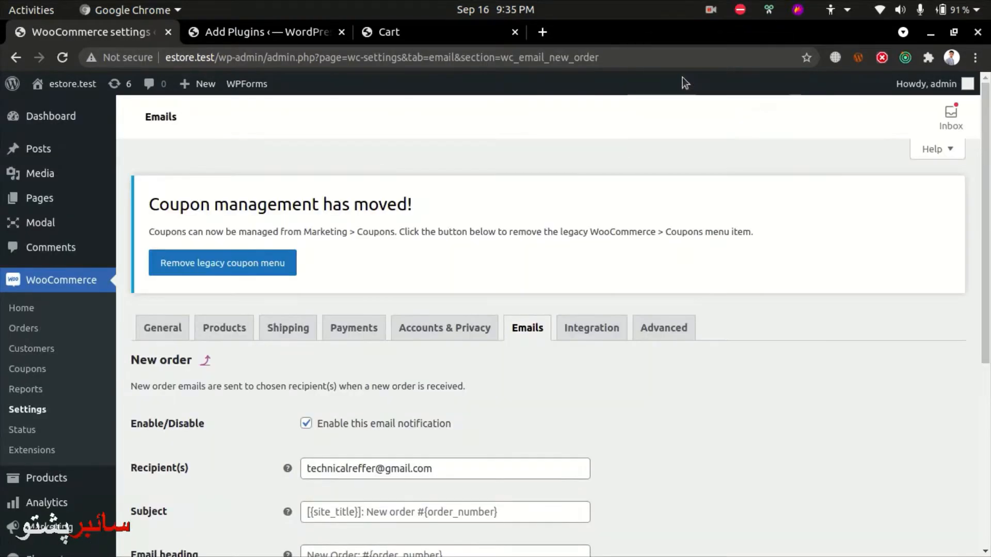
scroll(412, 283, "down", 3)
scroll(302, 333, "down", 1)
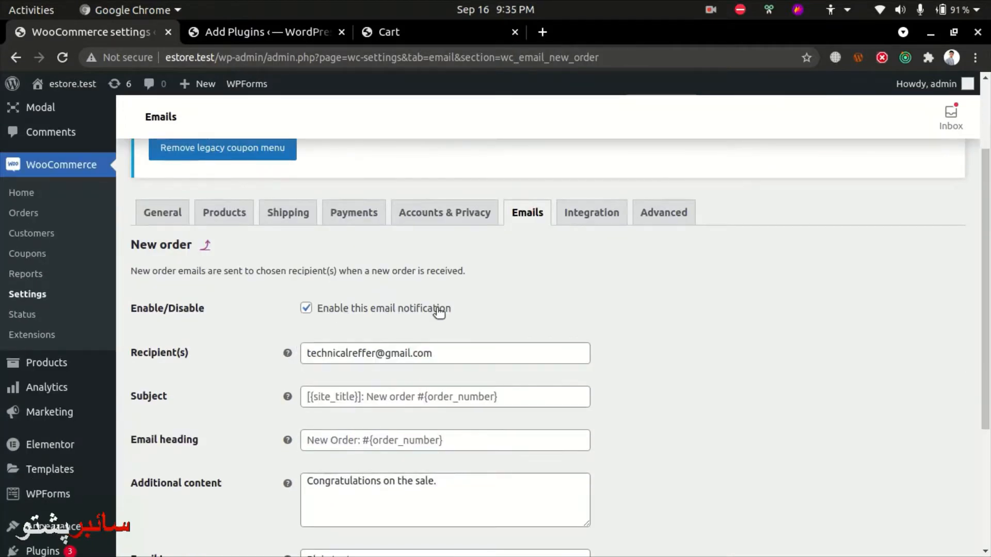
scroll(532, 341, "down", 4)
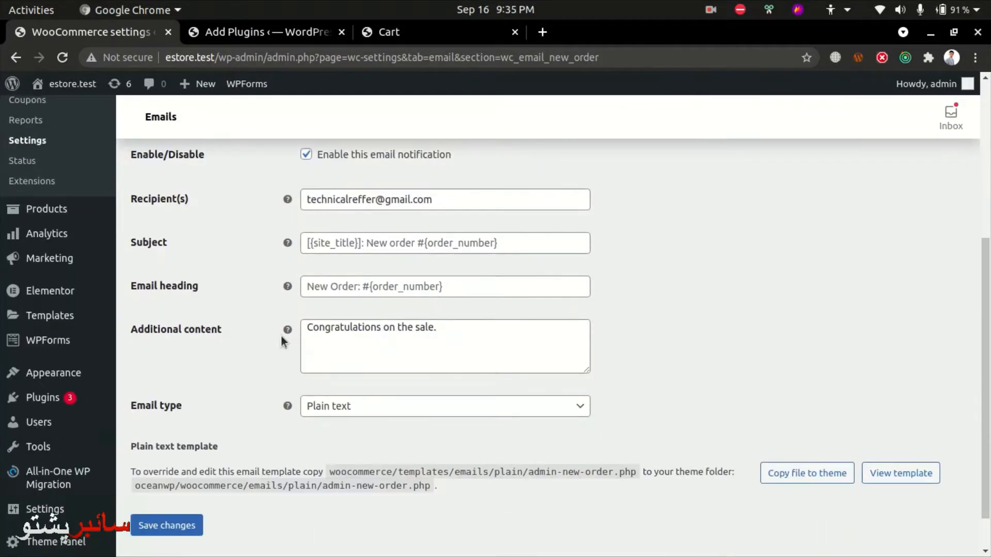
left_click_drag(430, 341, 308, 326)
left_click(477, 358)
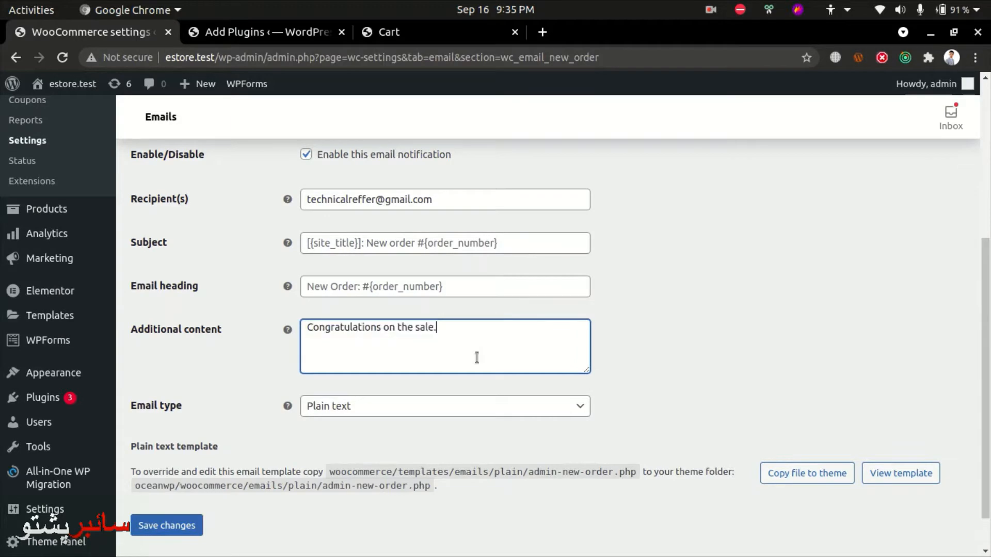
scroll(426, 400, "down", 1)
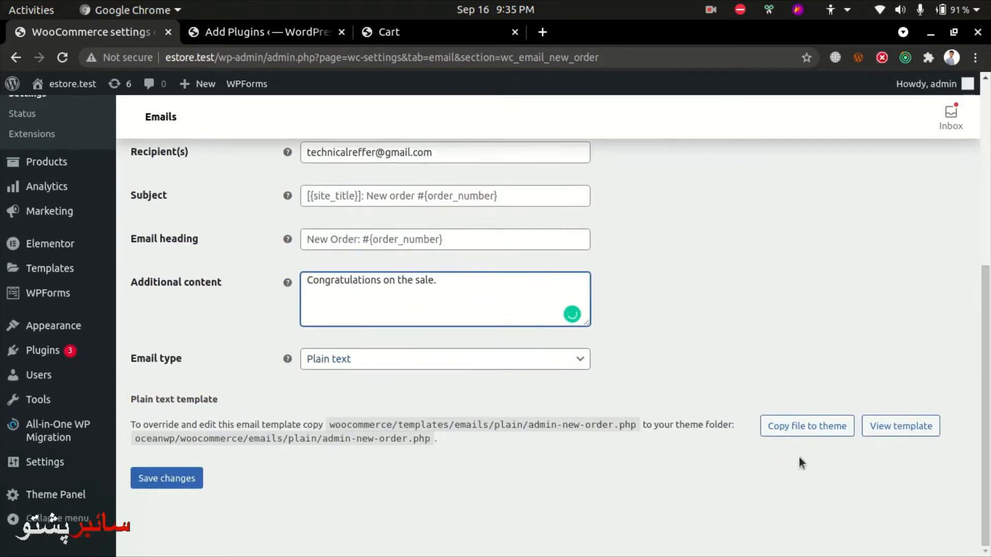
- Show the New order email's plain text template and read through its code
left_click(884, 428)
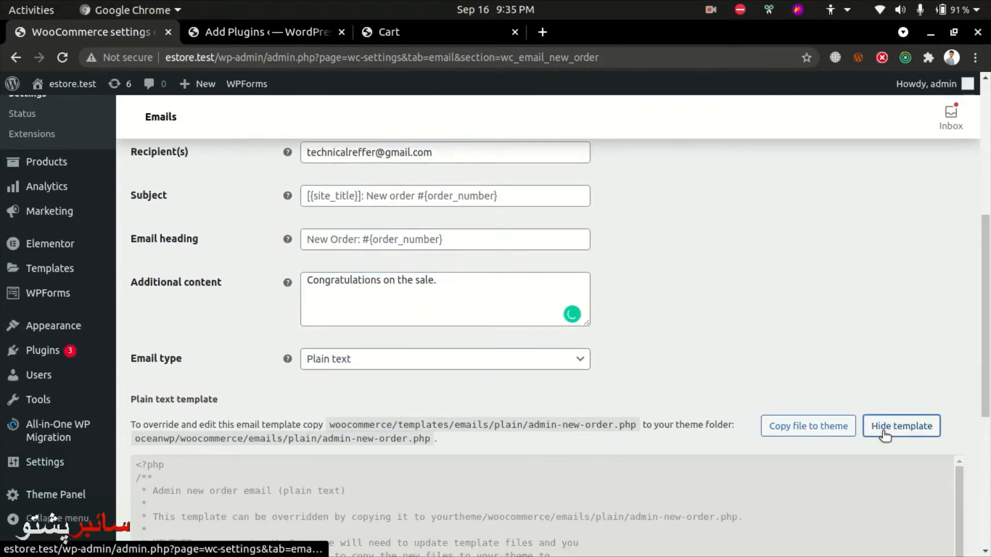
scroll(885, 436, "down", 4)
scroll(370, 399, "down", 15)
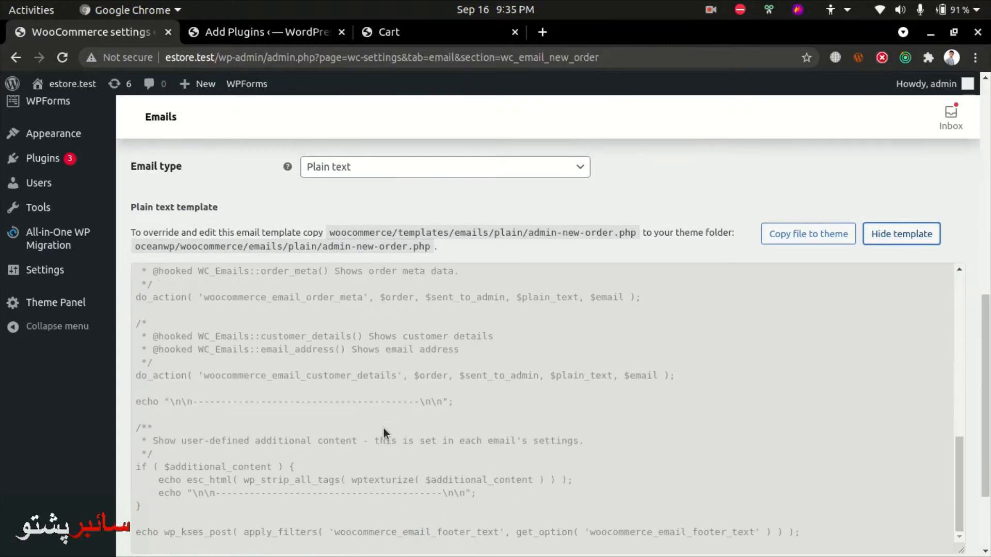
scroll(386, 437, "down", 1)
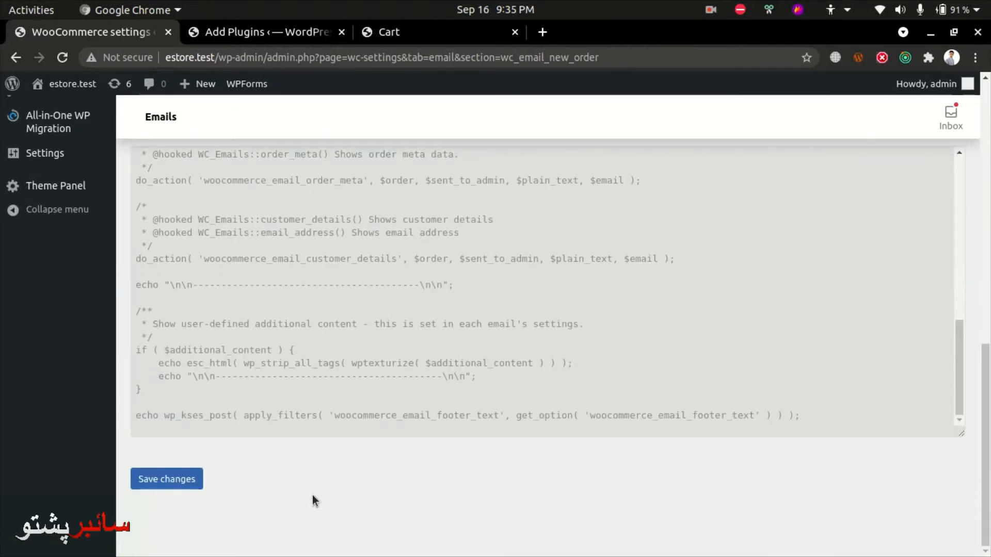
left_click_drag(380, 391, 367, 283)
left_click(400, 308)
scroll(324, 526, "up", 15)
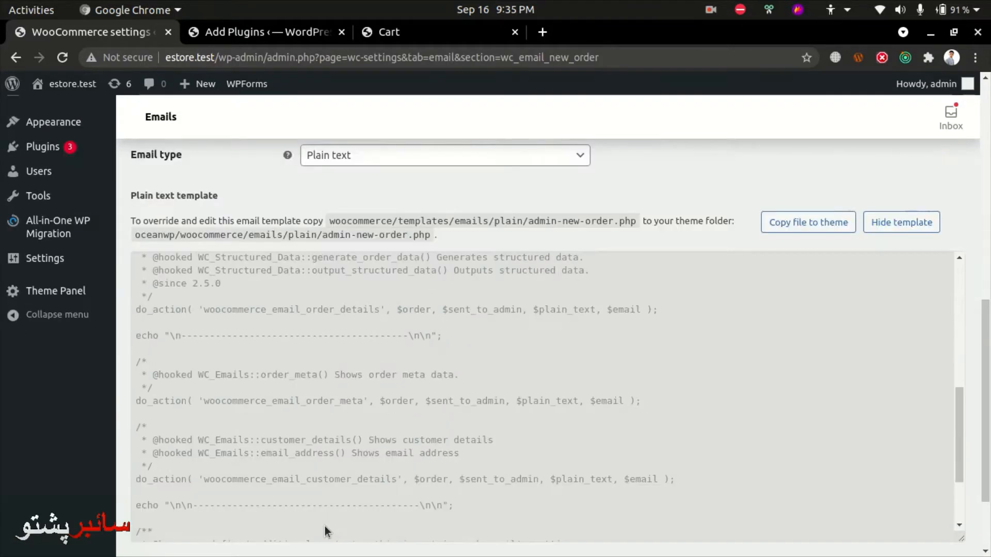
- Return to the email notifications list and review the remaining notifications down to New account
scroll(273, 230, "up", 10)
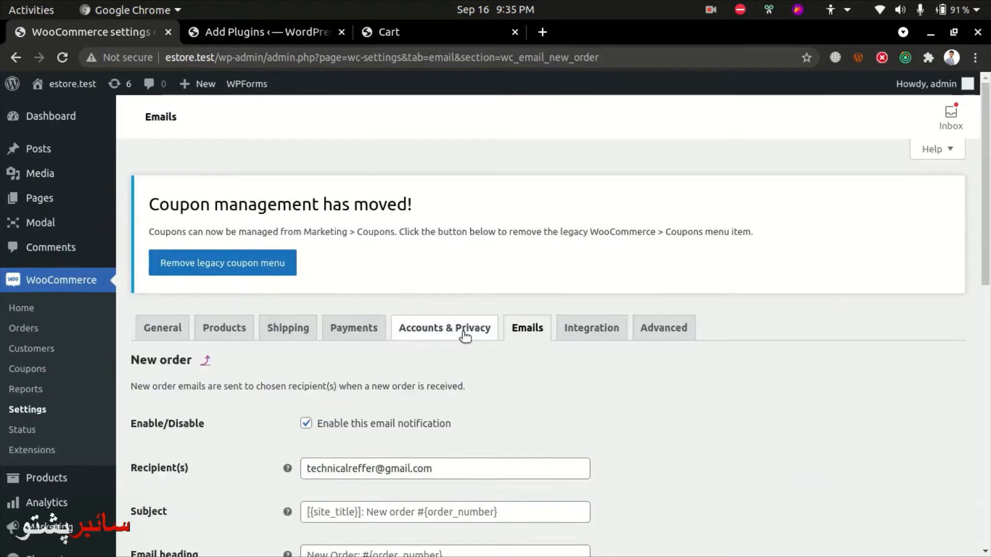
left_click(206, 360)
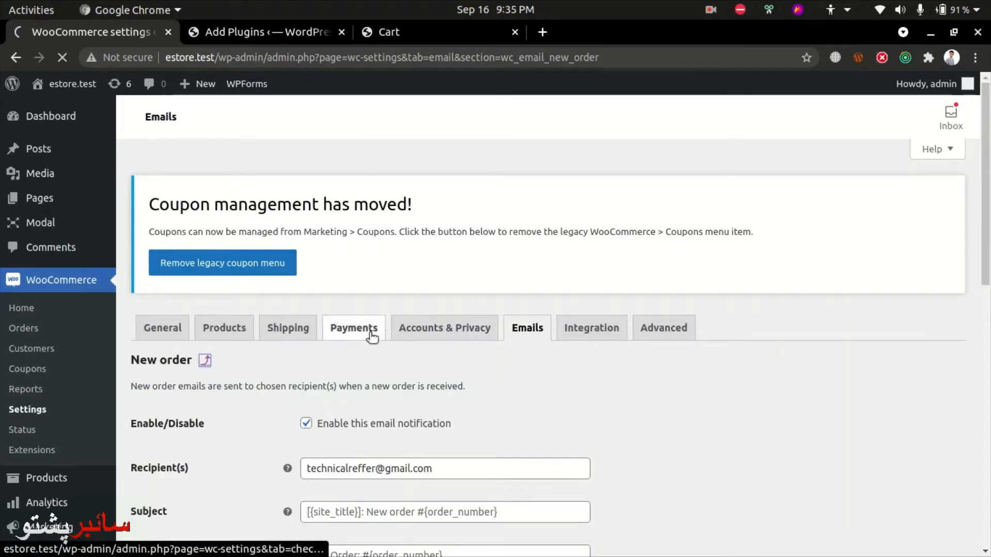
scroll(413, 344, "down", 3)
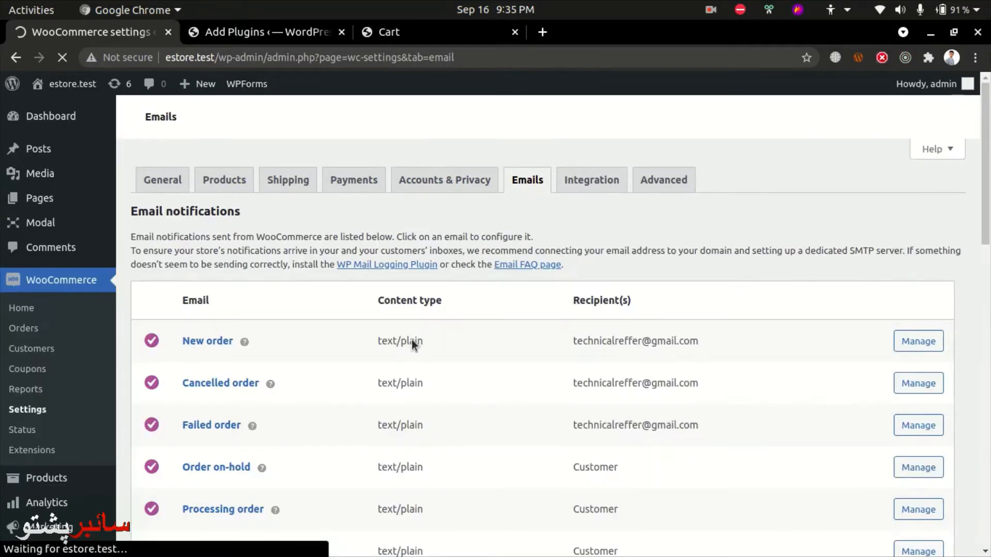
scroll(411, 341, "down", 3)
scroll(166, 307, "down", 2)
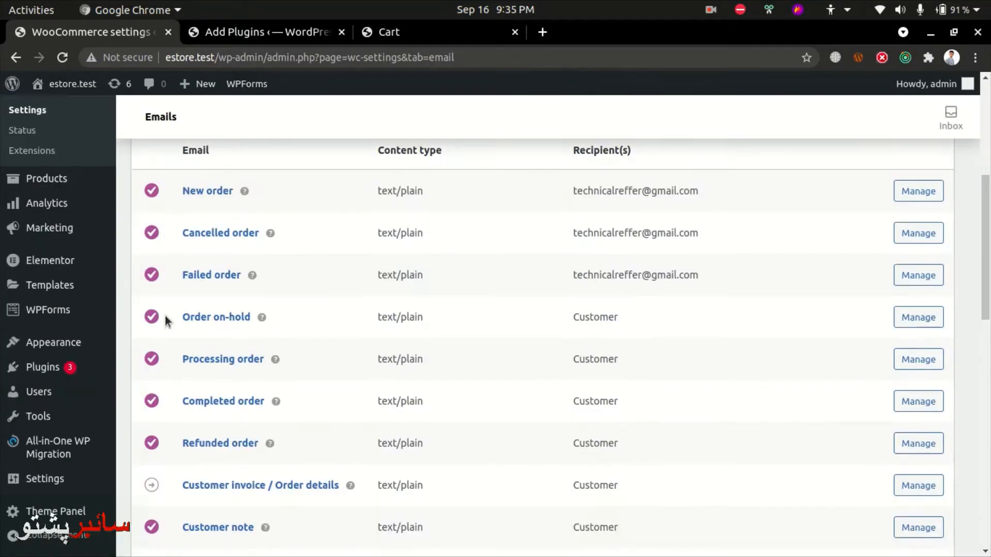
scroll(198, 310, "down", 1)
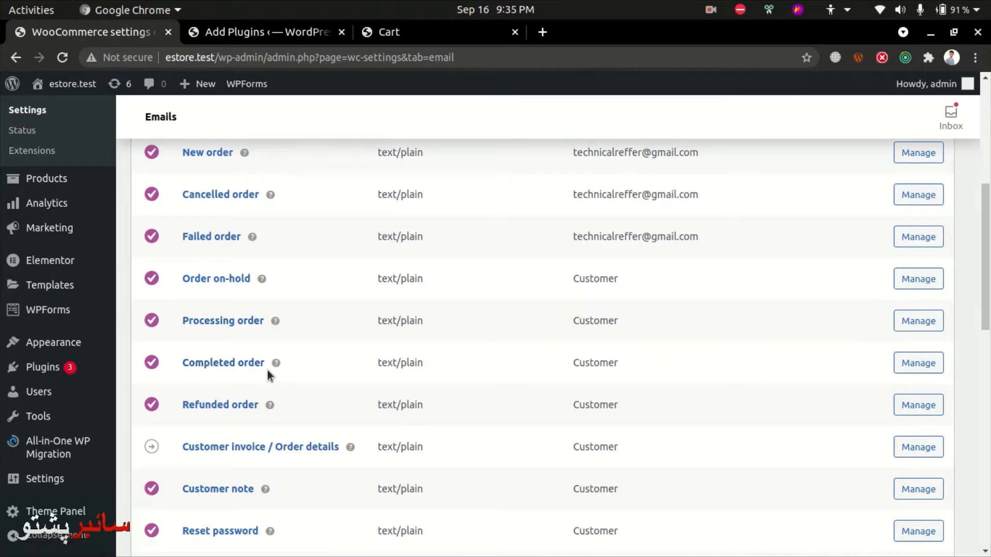
scroll(584, 403, "down", 6)
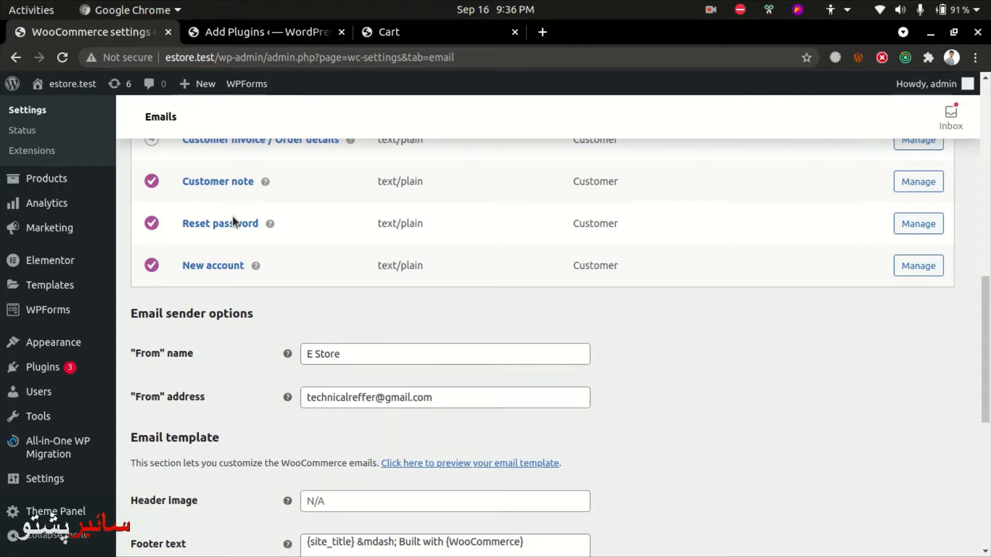
- Examine the "From" name and "From" address in the email sender options
scroll(239, 292, "down", 3)
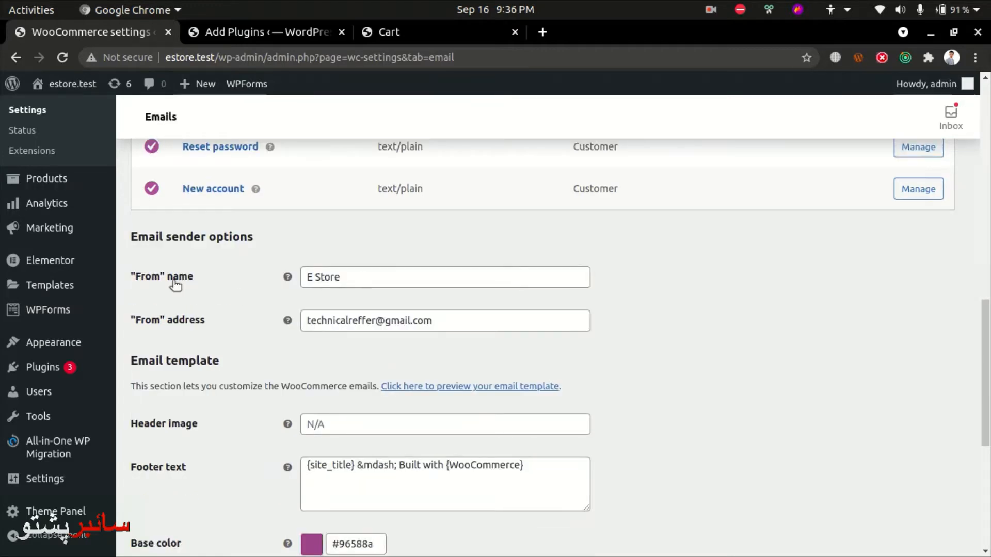
left_click_drag(342, 277, 303, 277)
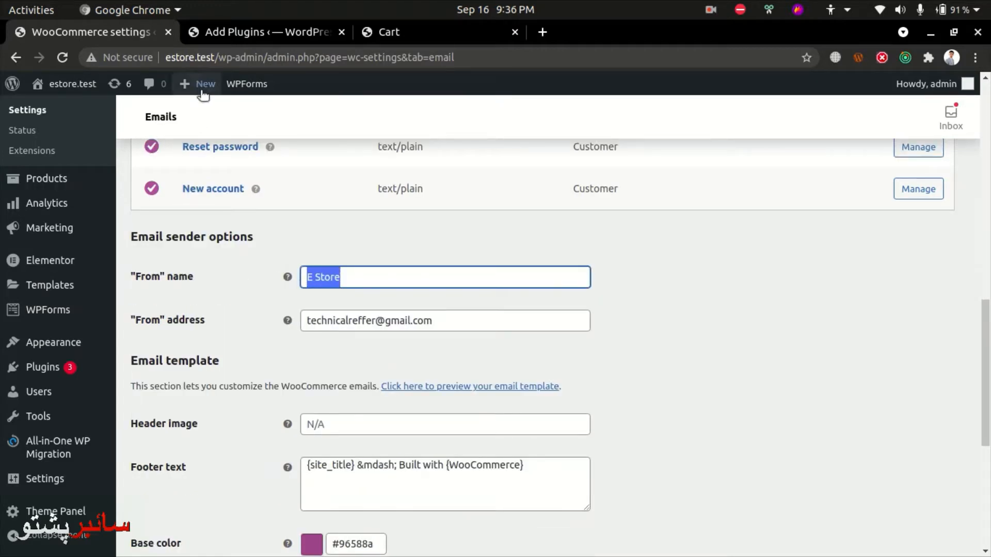
left_click(352, 274)
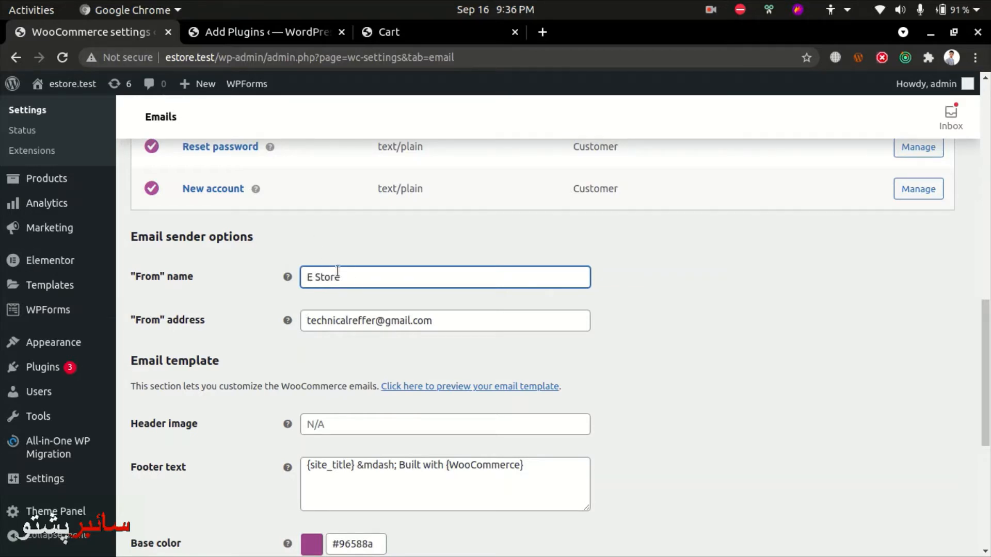
left_click_drag(337, 271, 247, 299)
left_click(247, 299)
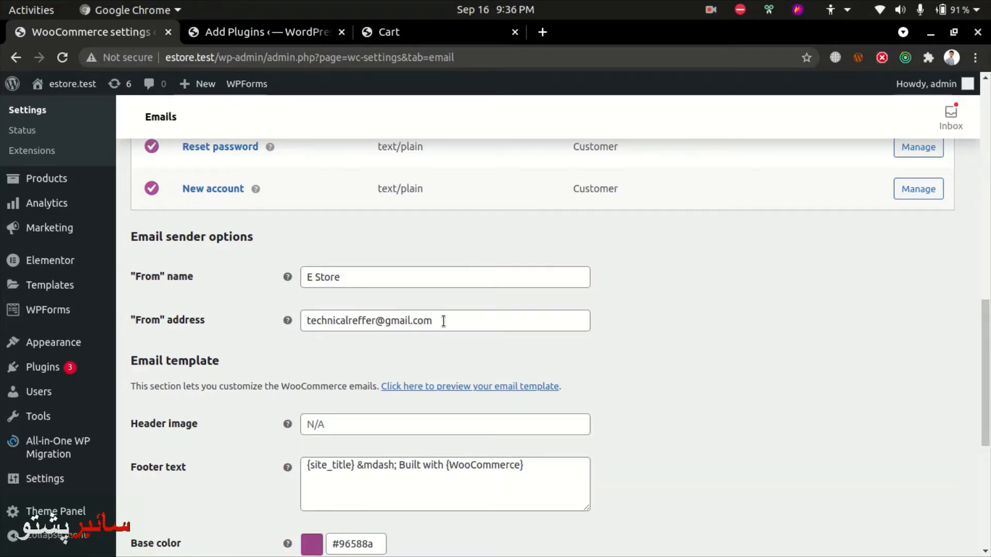
left_click_drag(443, 321, 307, 321)
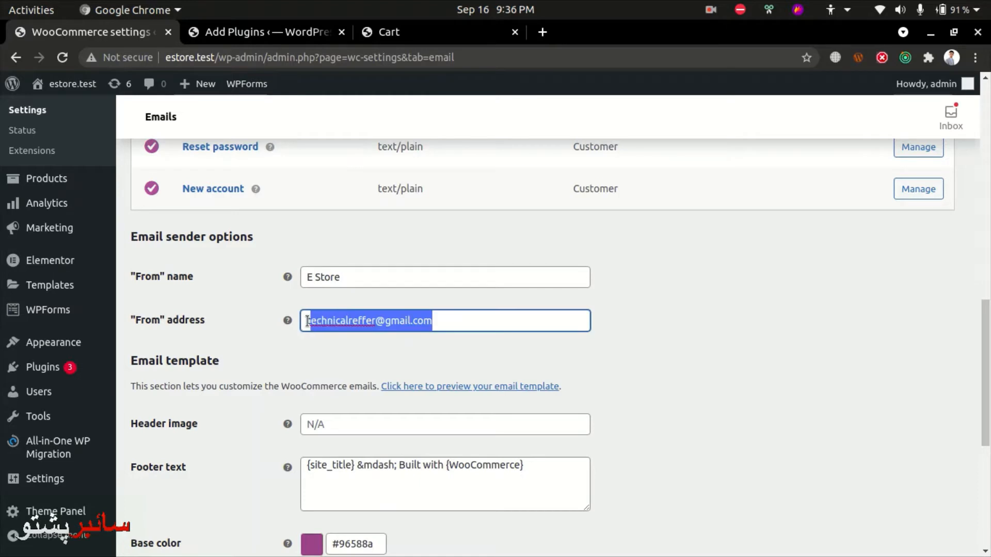
left_click(366, 323)
left_click(553, 353)
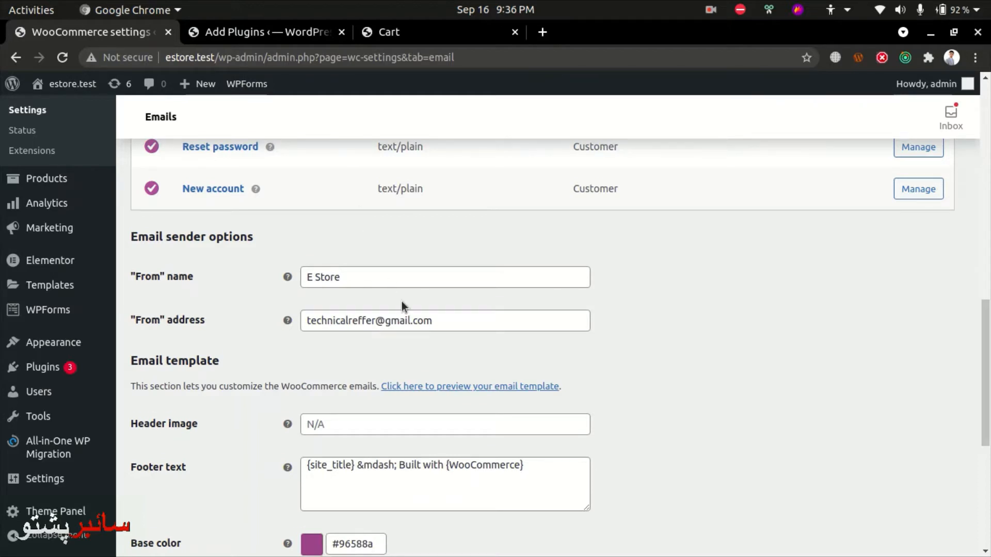
- Examine the email template's header image, footer text and color settings, and the store management insights option
scroll(401, 302, "down", 3)
scroll(405, 318, "down", 1)
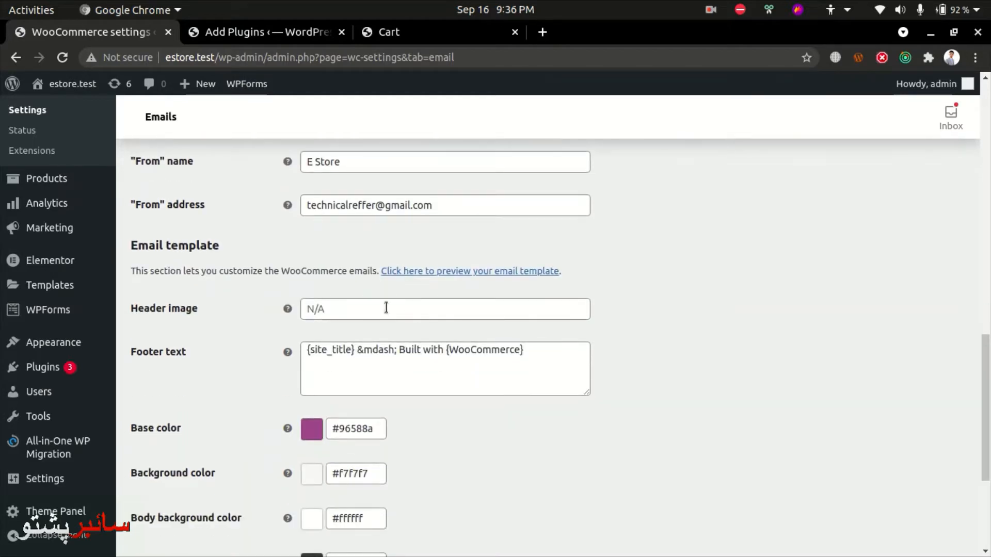
left_click(387, 308)
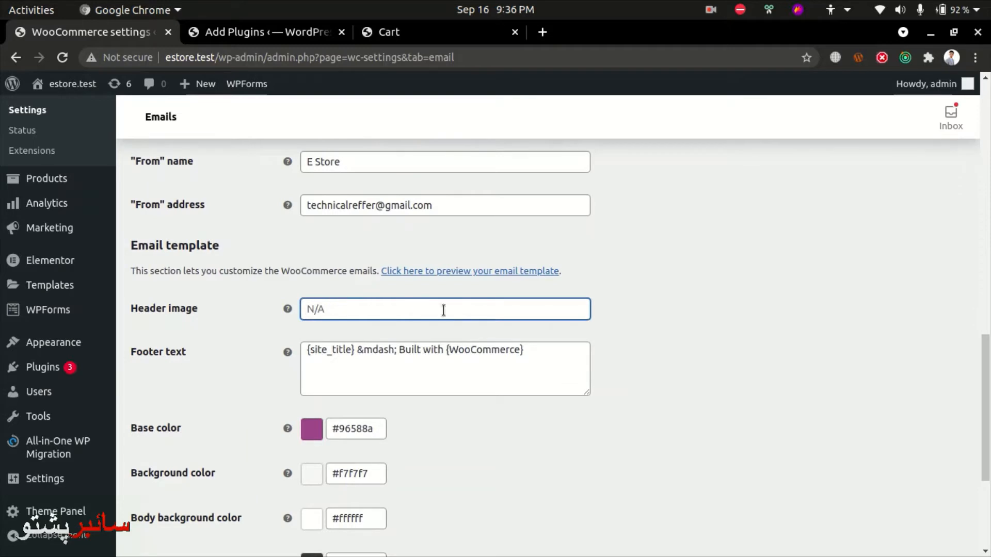
scroll(644, 377, "down", 3)
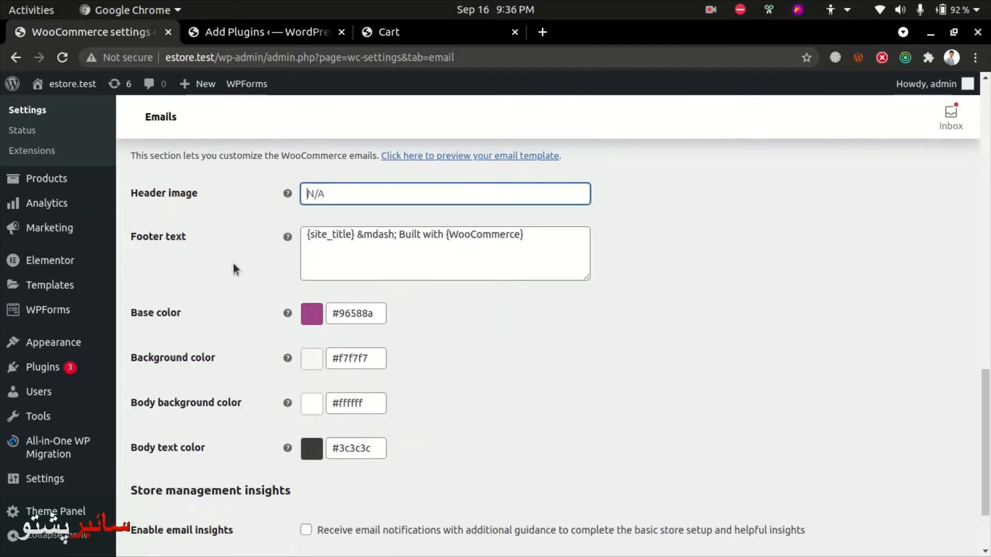
left_click_drag(537, 256, 299, 227)
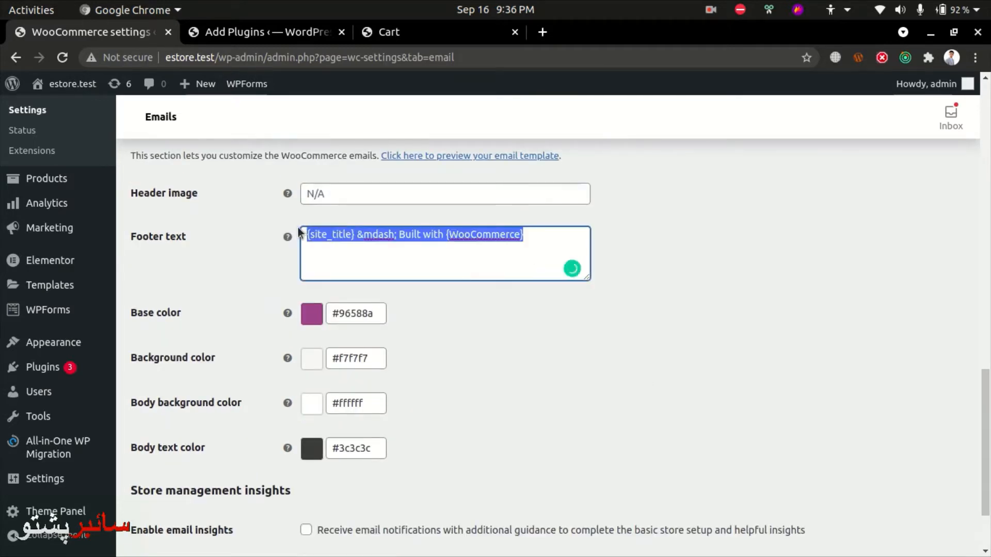
left_click(489, 258)
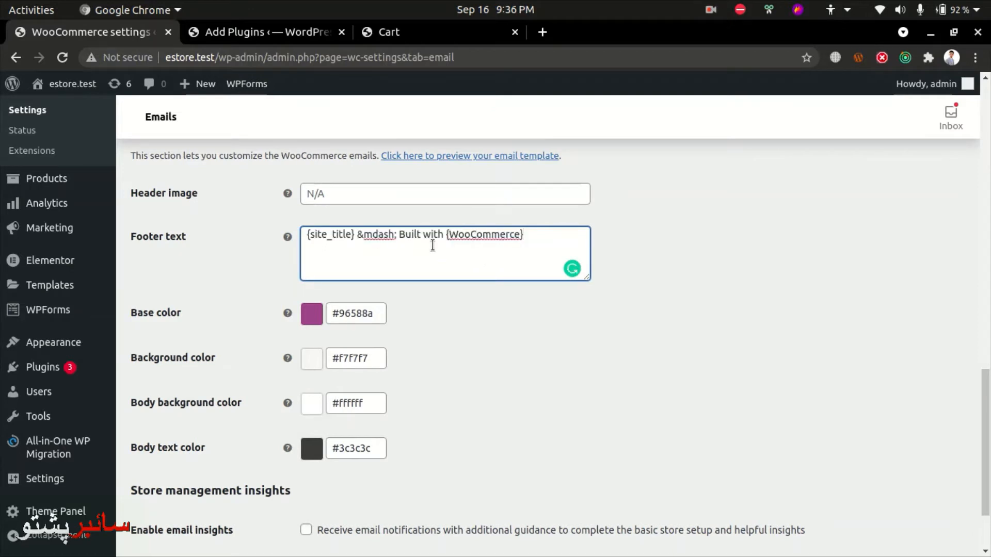
scroll(461, 349, "down", 2)
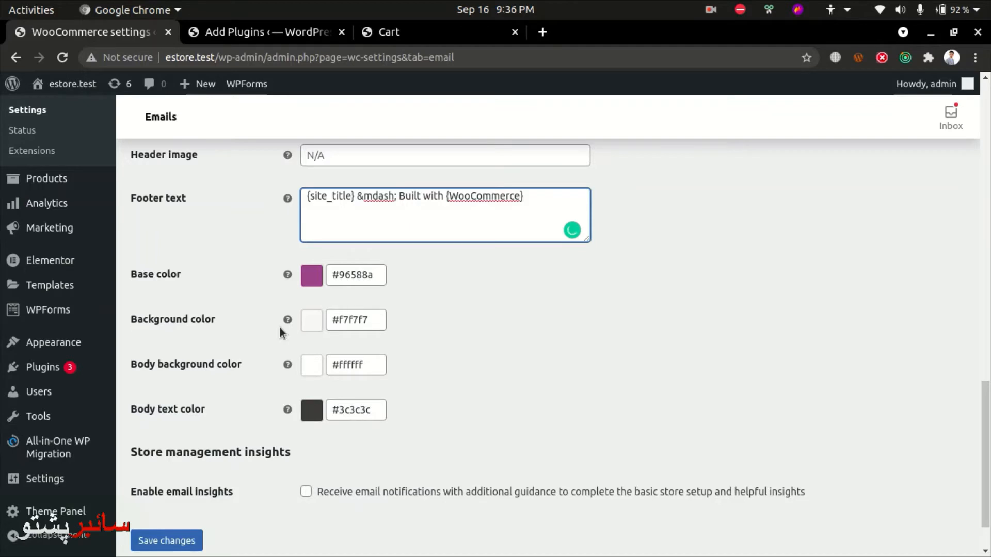
scroll(326, 374, "down", 3)
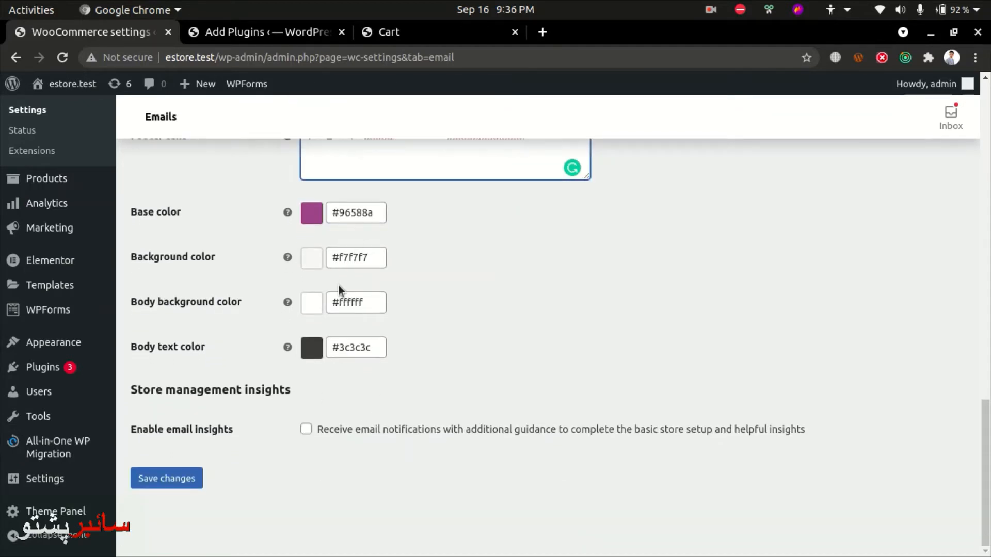
- Switch to the file manager, go to the Pictures folder and open its newest screenshot
mouse_move(5, 178)
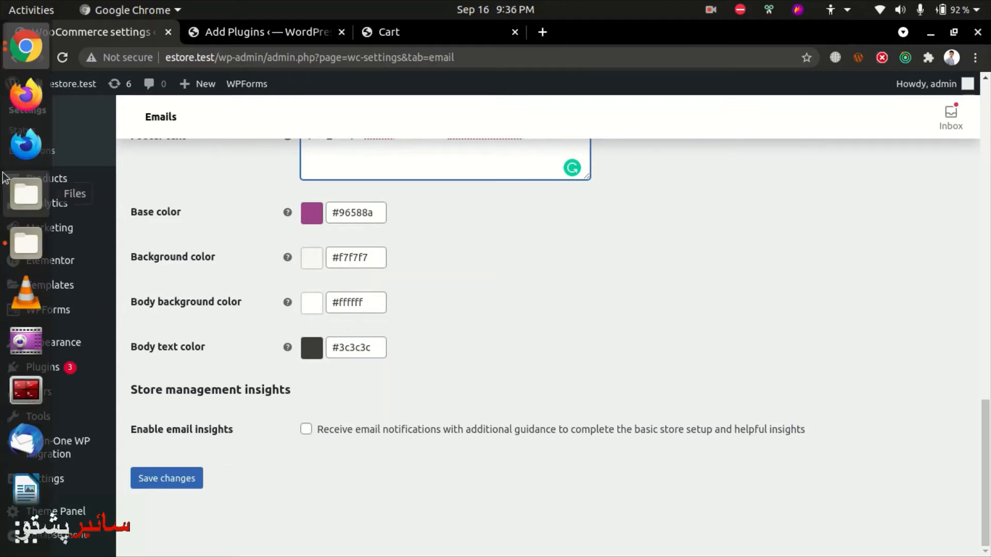
left_click(23, 243)
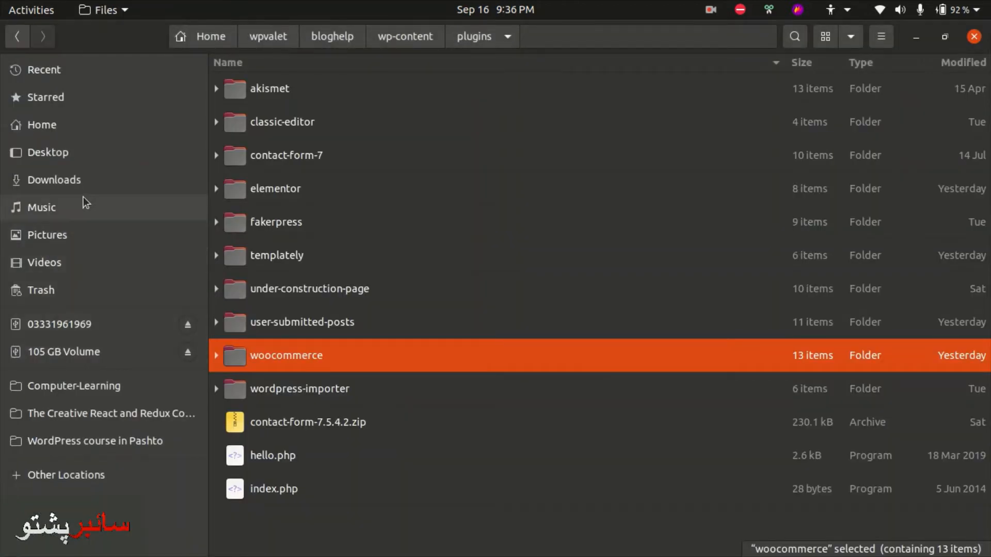
left_click(60, 247)
double_click(388, 103)
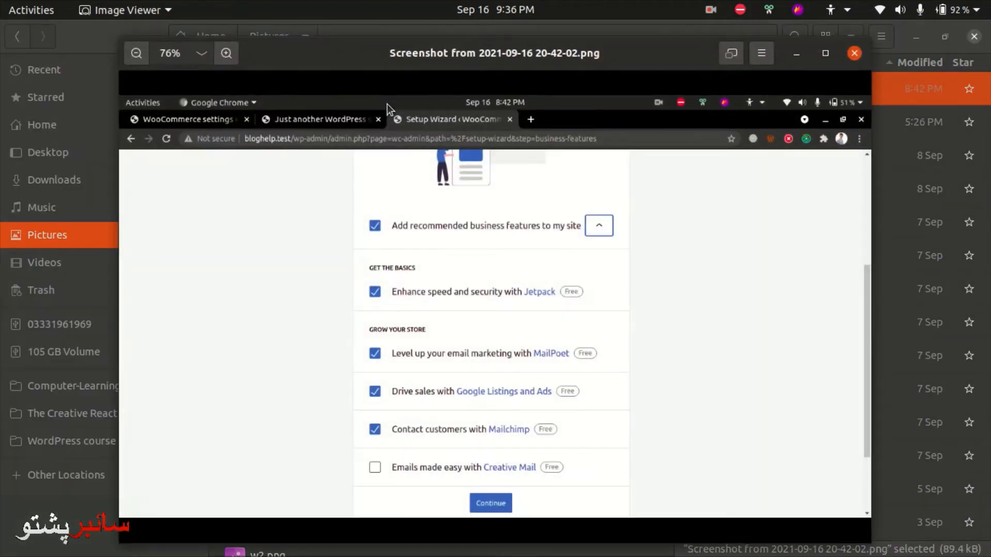
- Browse through the pictures in the image viewer up to sflogo.png, and close the viewer
key("Right")
key("Right")
key("Right")
key("Right")
key("Right")
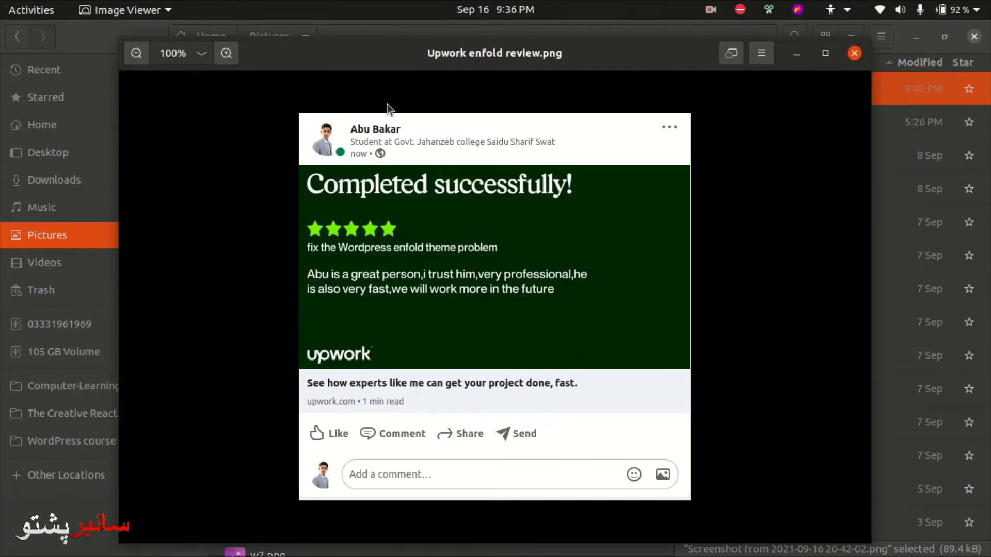
key("Right")
key("Right")
key("Right")
key("Right")
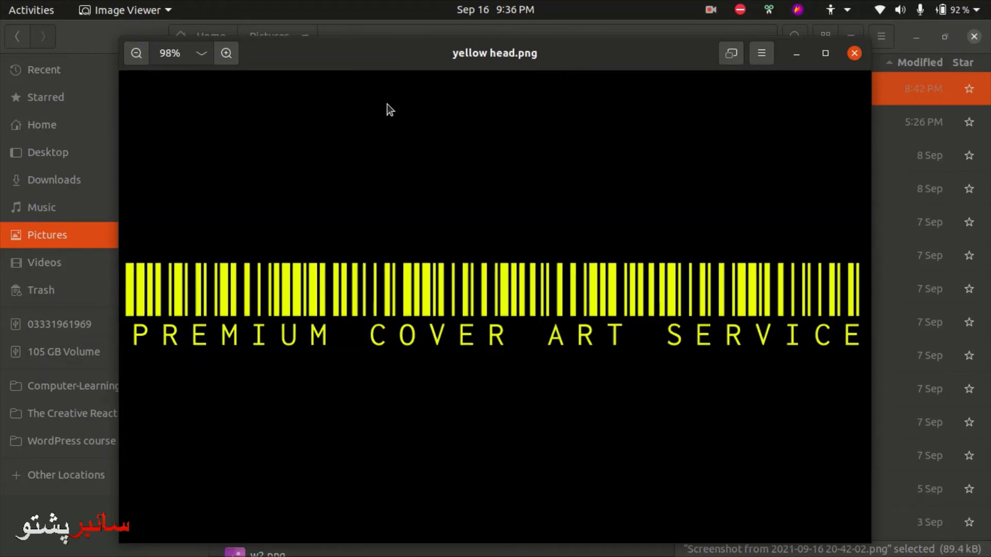
key("Right")
key("Right")
key("Right")
key("Right")
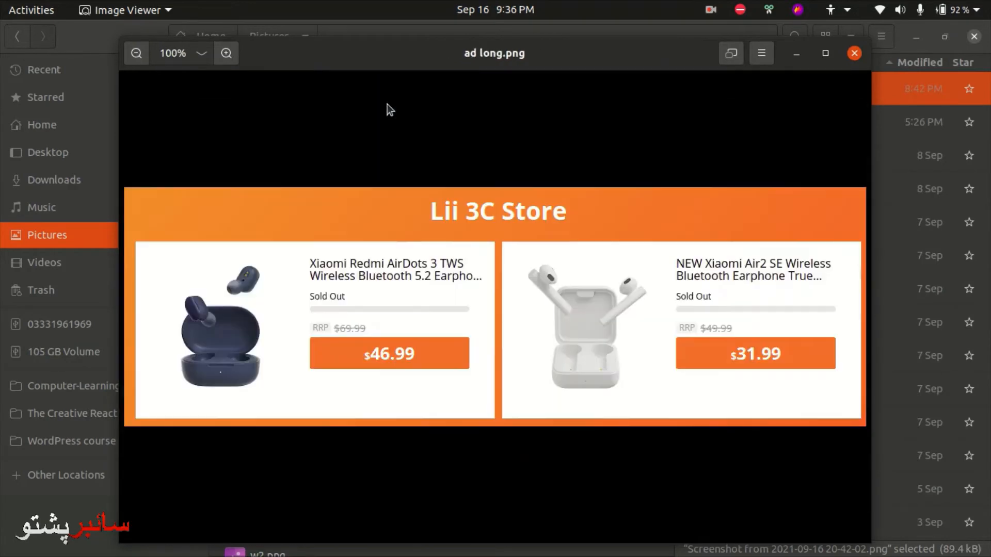
key("Right")
key("Right")
key("Right")
key("Right")
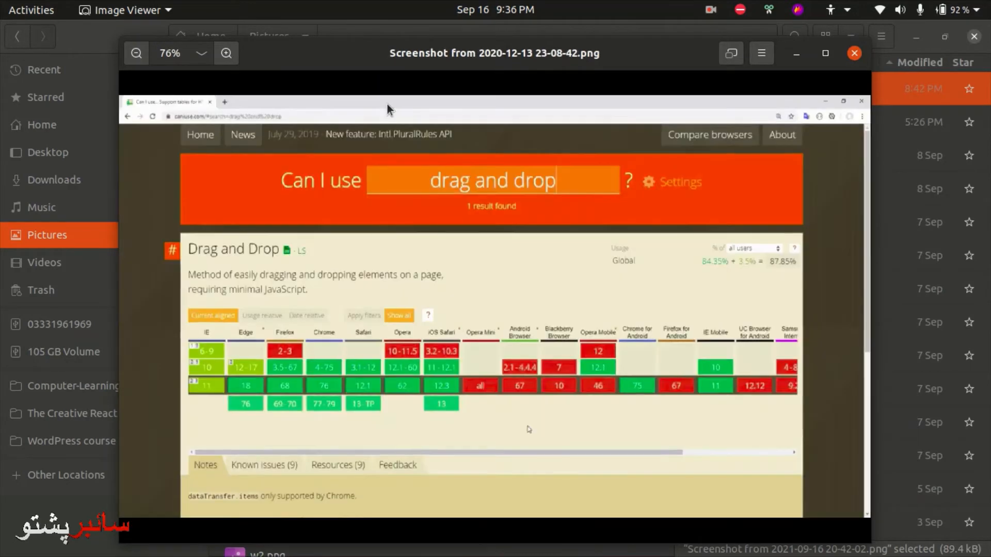
key("Right")
key("Right")
key("Right")
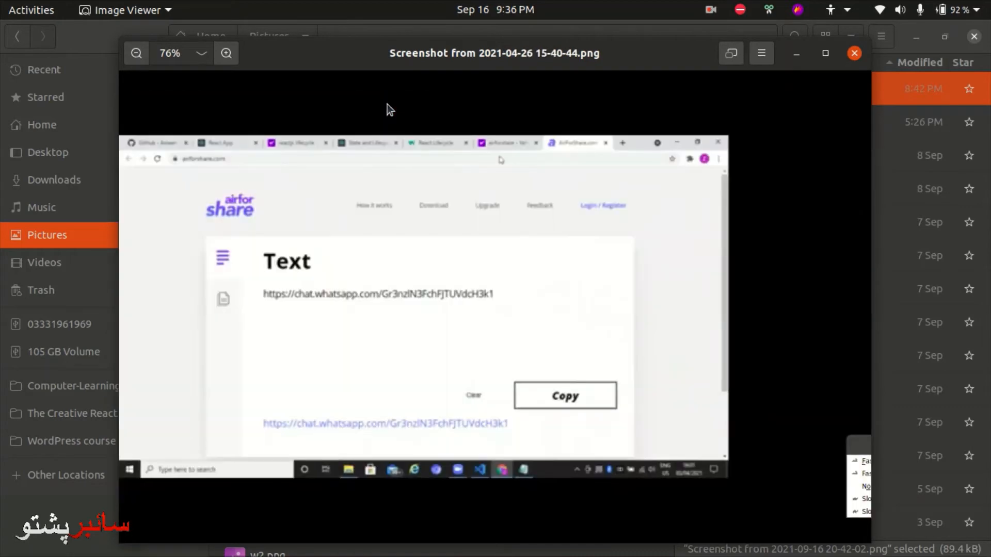
key("Right")
key("Right")
key("Right")
key("Right")
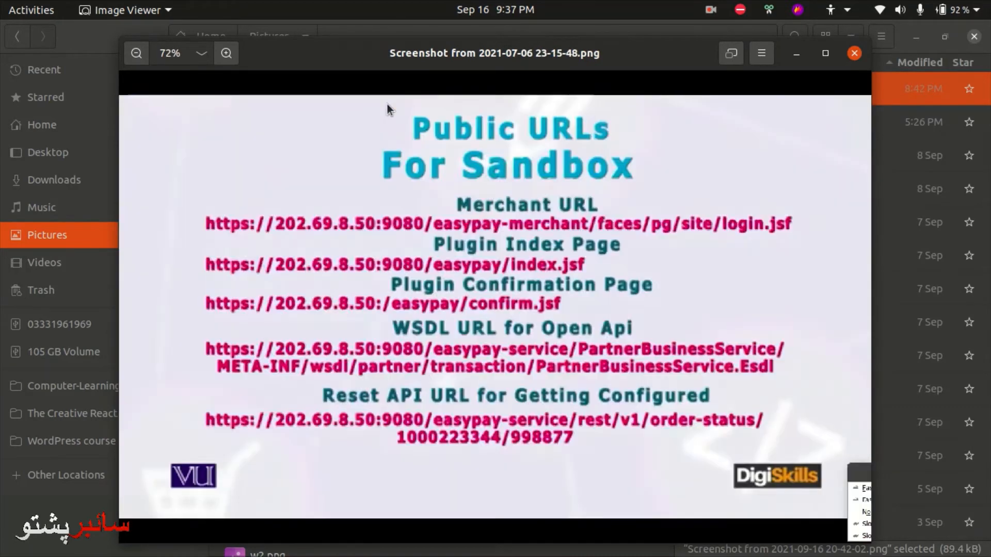
key("Right")
key("Right")
key("Right")
key("Right")
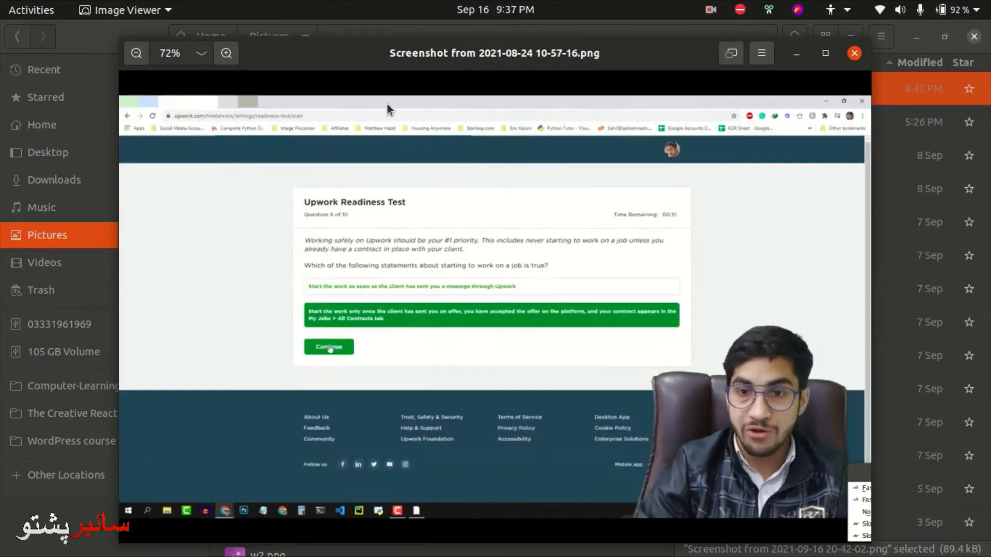
key("Right")
key("Right")
key("Right")
key("Right")
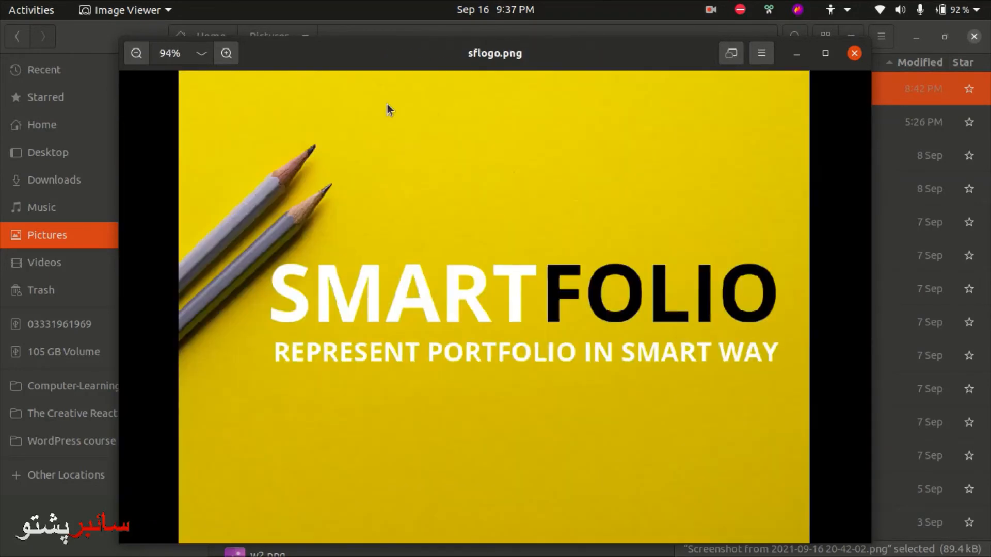
key("Escape")
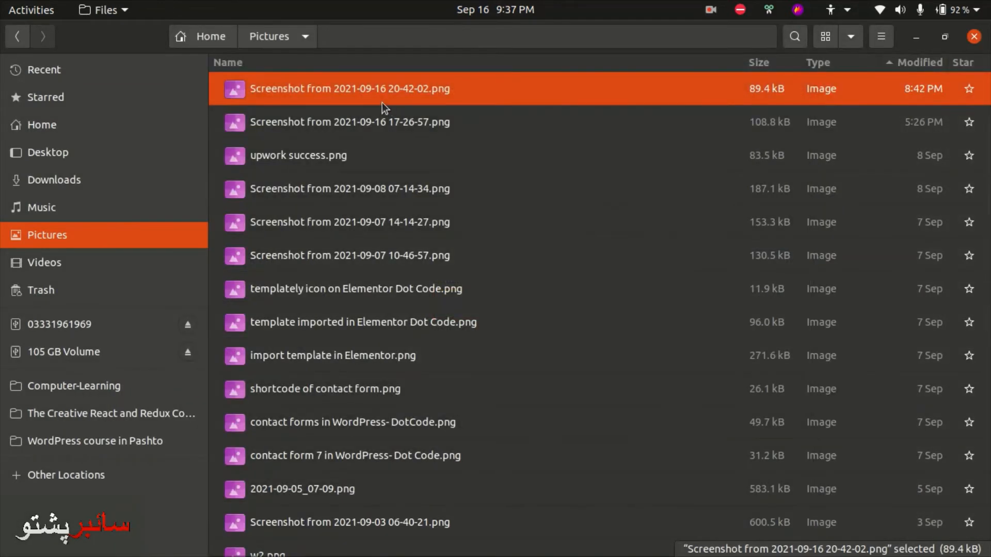
- Switch to the Firefox web browser
key("alt+Tab")
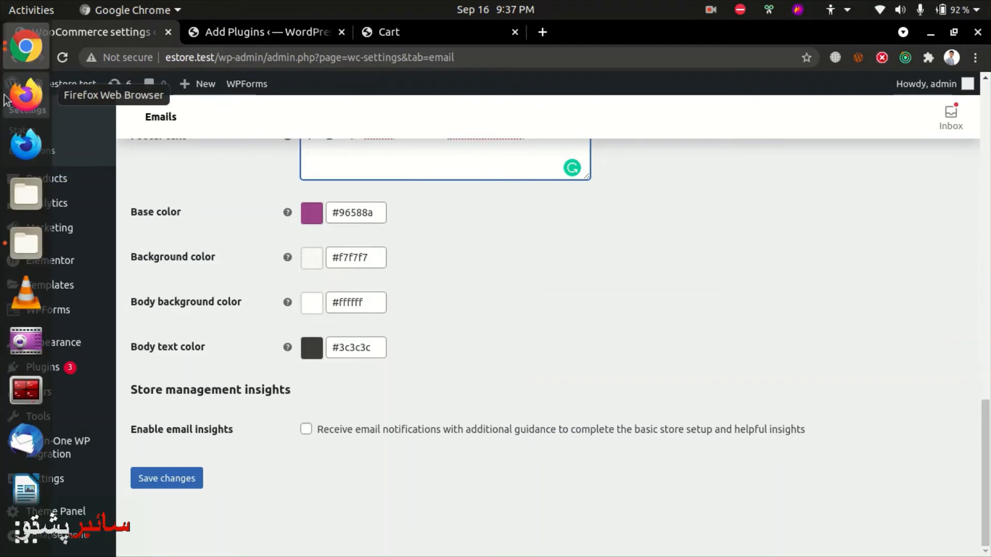
left_click(22, 98)
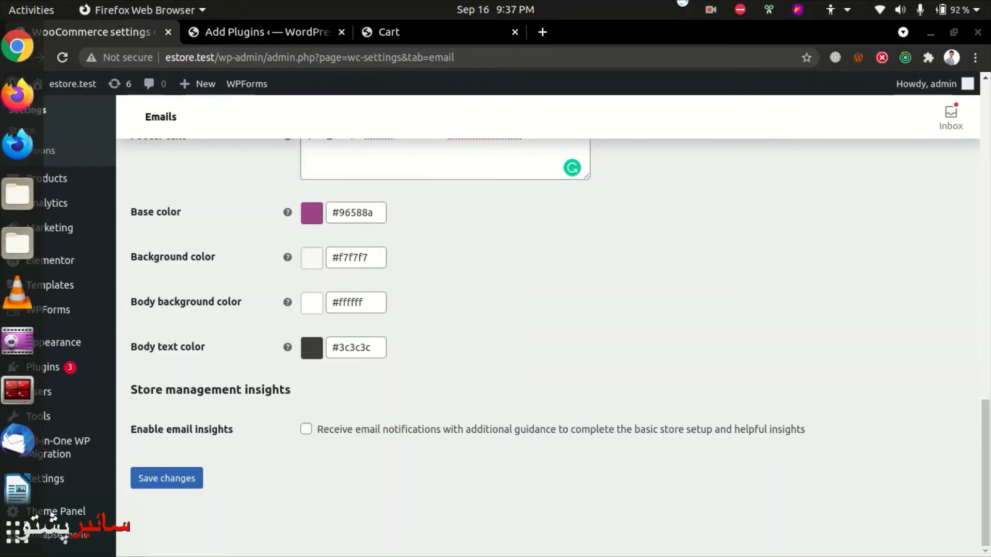
left_click(795, 6)
mouse_move(769, 6)
mouse_move(698, 9)
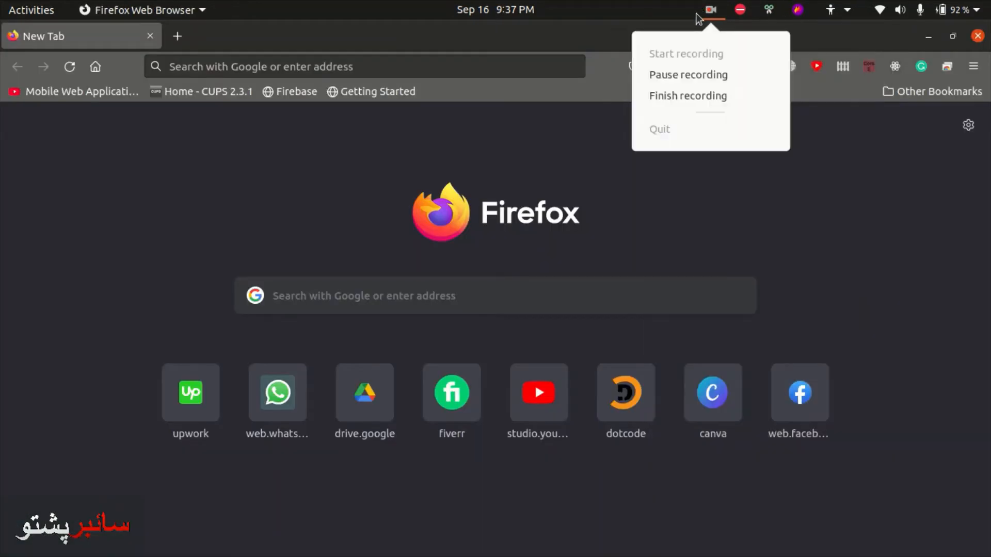
left_click(692, 76)
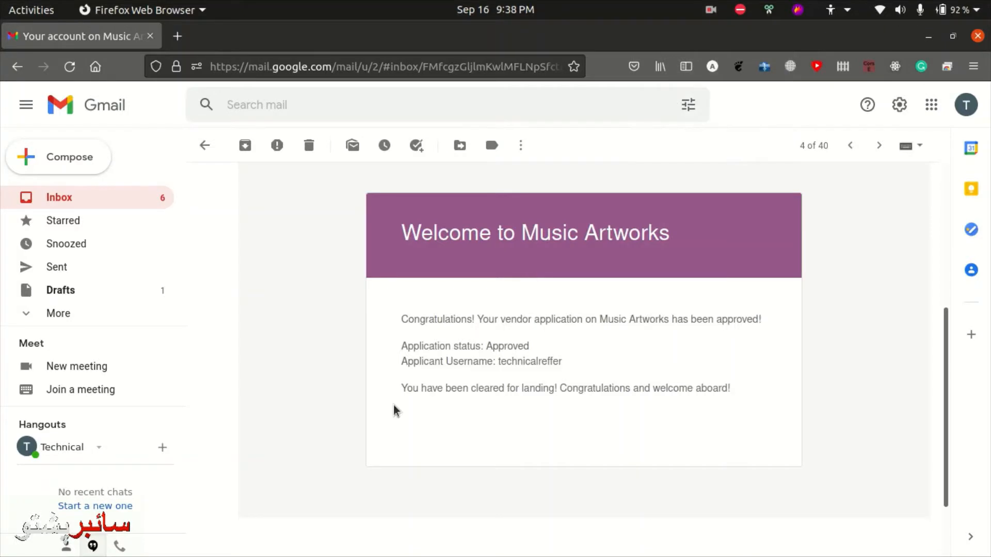
- Examine the received "Welcome to Music Artworks" email in Gmail, including its sender, colored heading and body
scroll(279, 409, "down", 2)
scroll(332, 379, "up", 5)
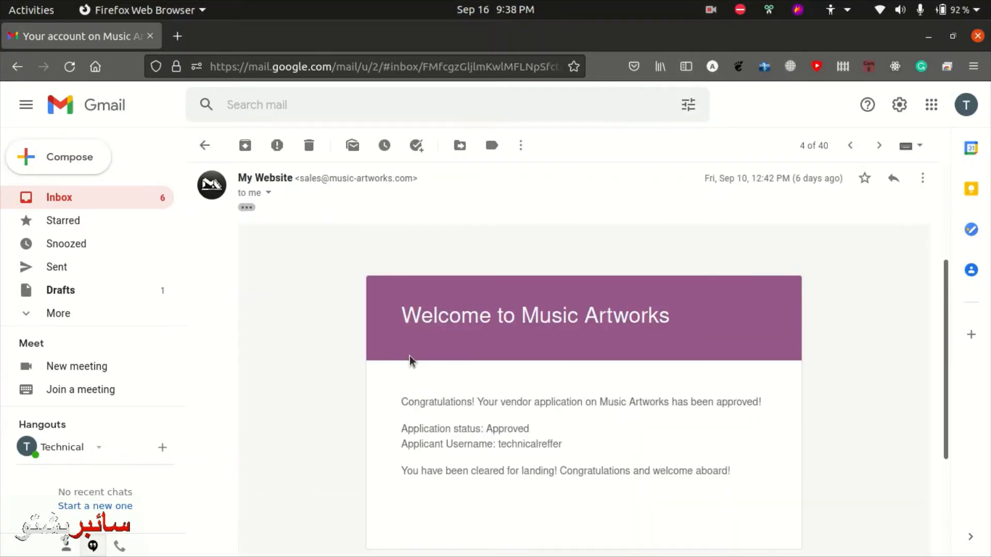
scroll(395, 321, "down", 2)
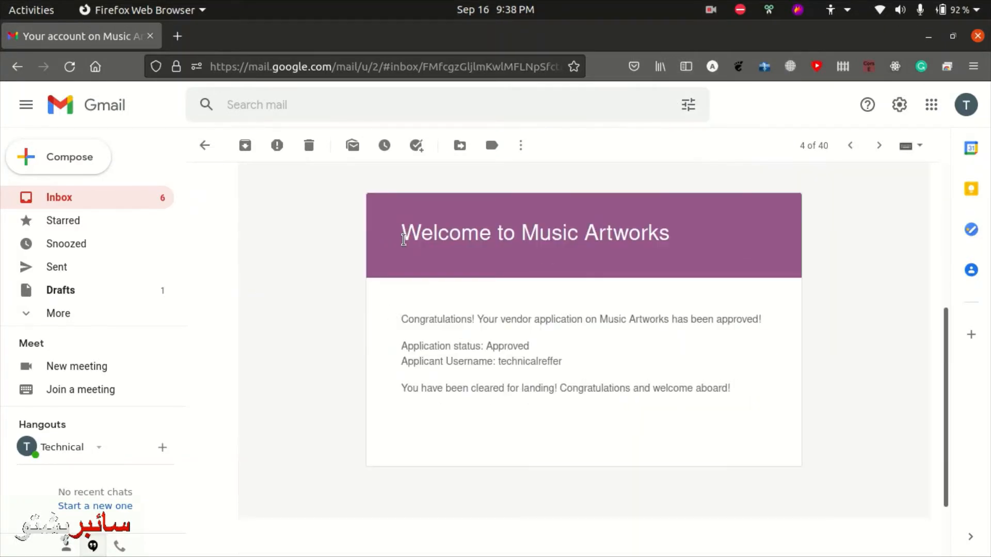
left_click_drag(671, 236, 401, 255)
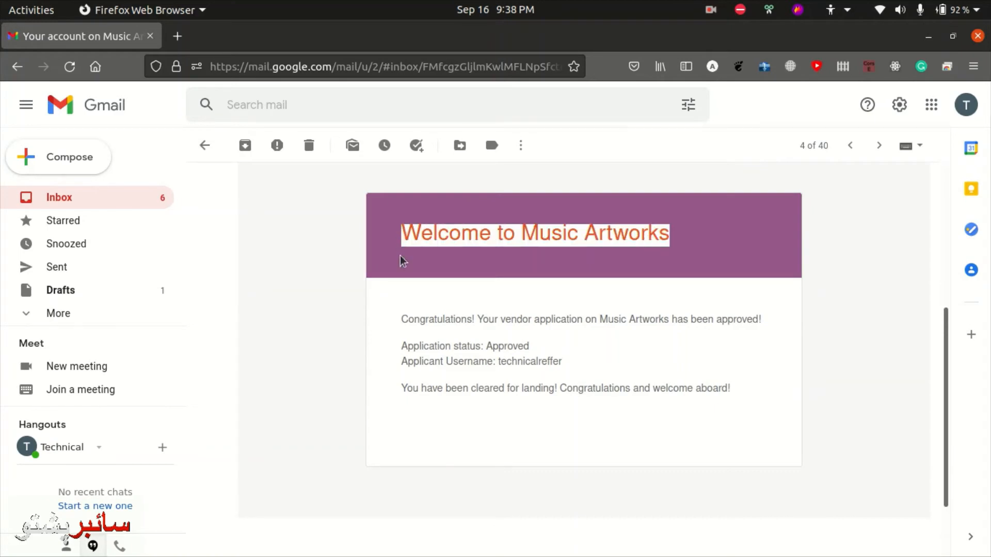
left_click(398, 258)
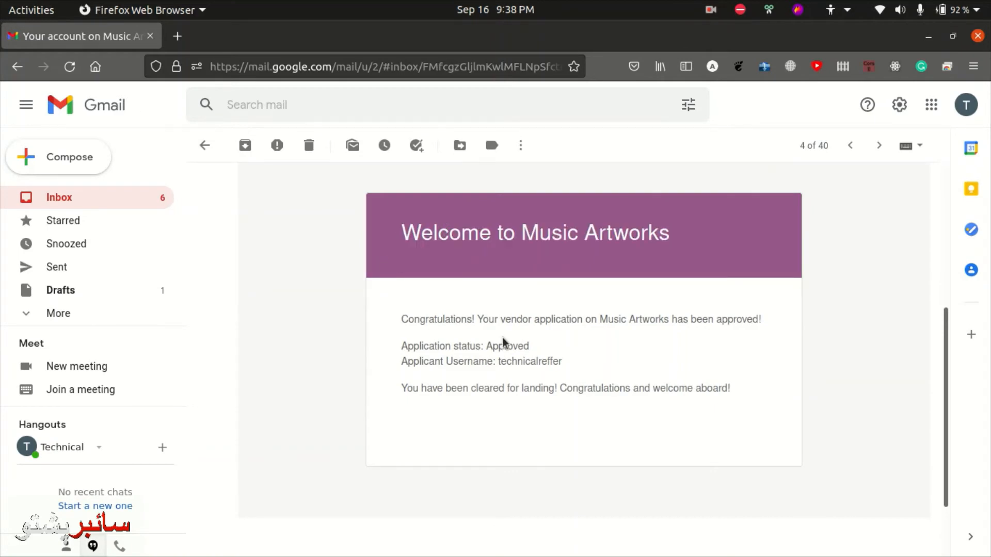
- Compare the received email's heading and body text with the WooCommerce email template's color settings in Chrome
key("alt+Tab")
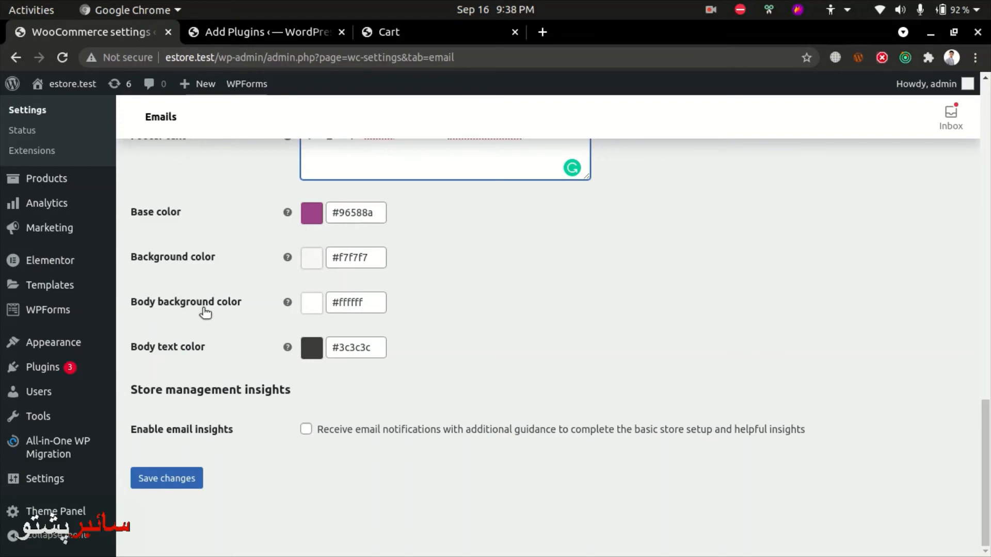
key("alt+Tab")
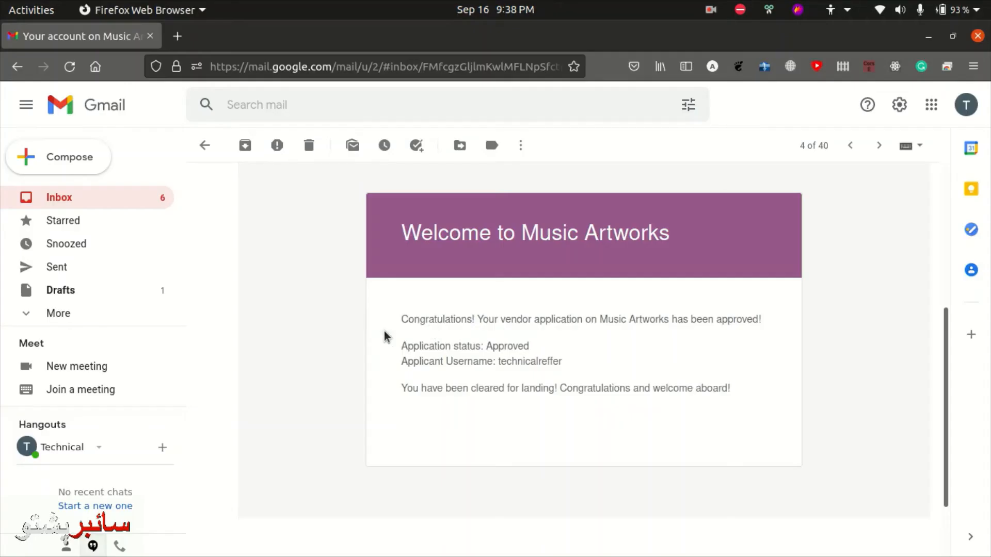
key("alt+Tab")
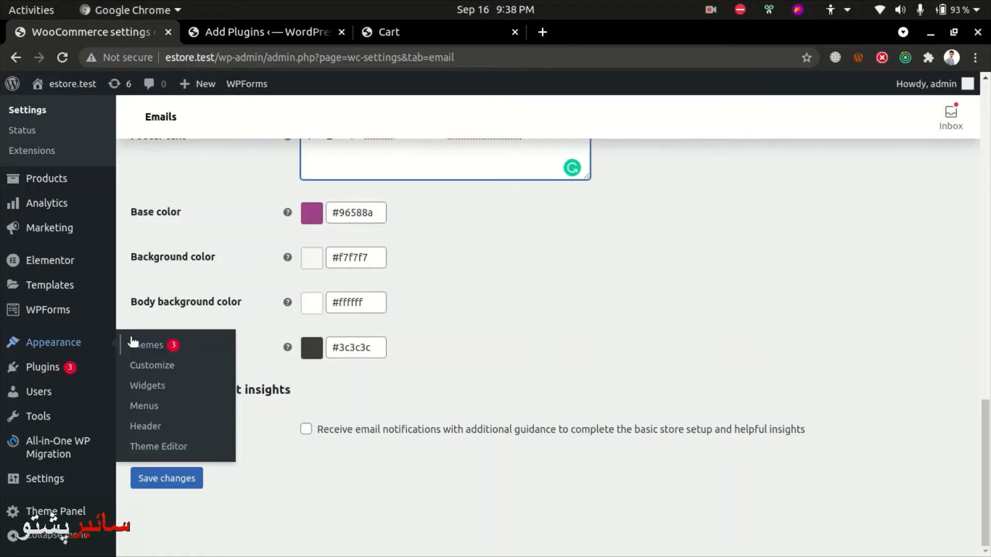
key("alt+Tab")
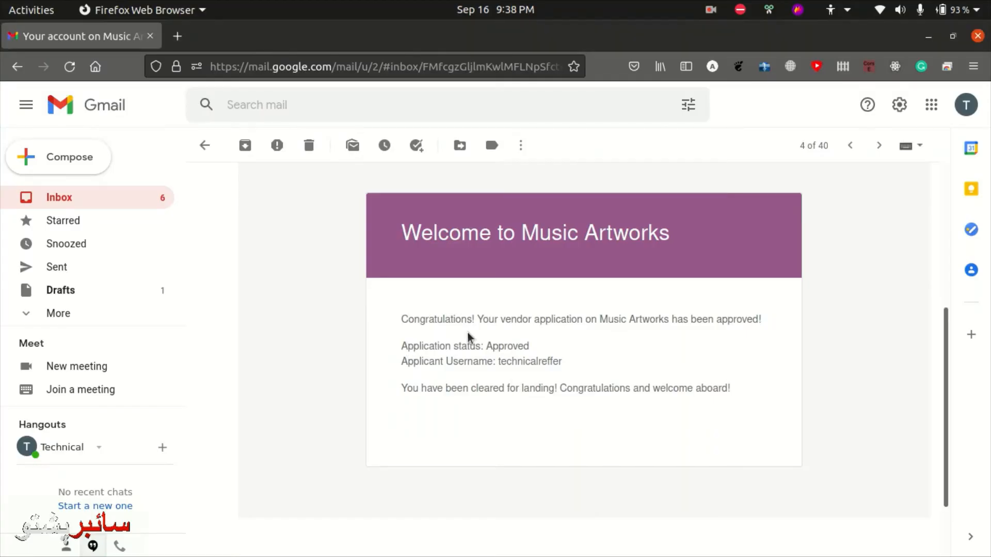
left_click_drag(402, 343, 734, 391)
key("alt+Tab")
scroll(403, 324, "up", 5)
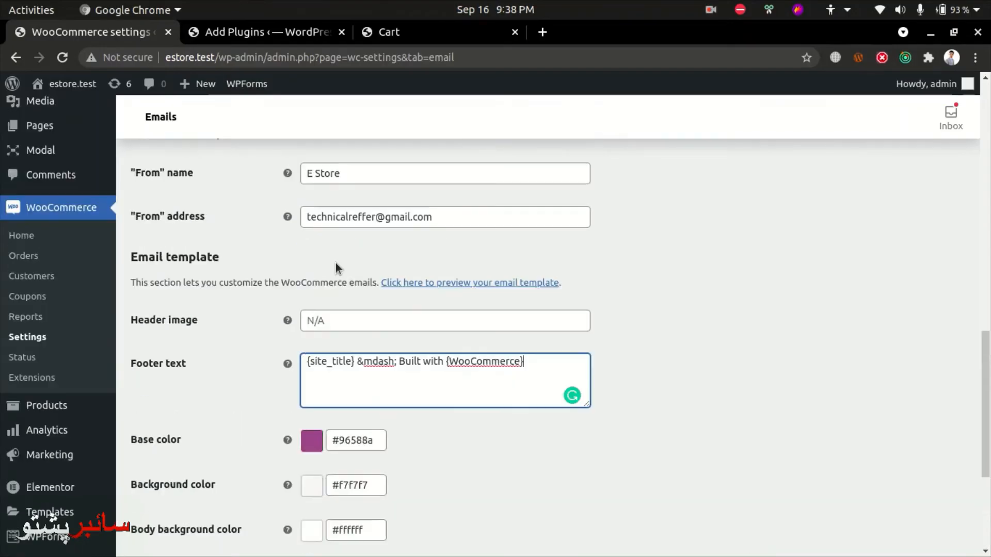
- Review the received email from its sender to its end, and return to the template's footer text and color settings
key("alt+Tab")
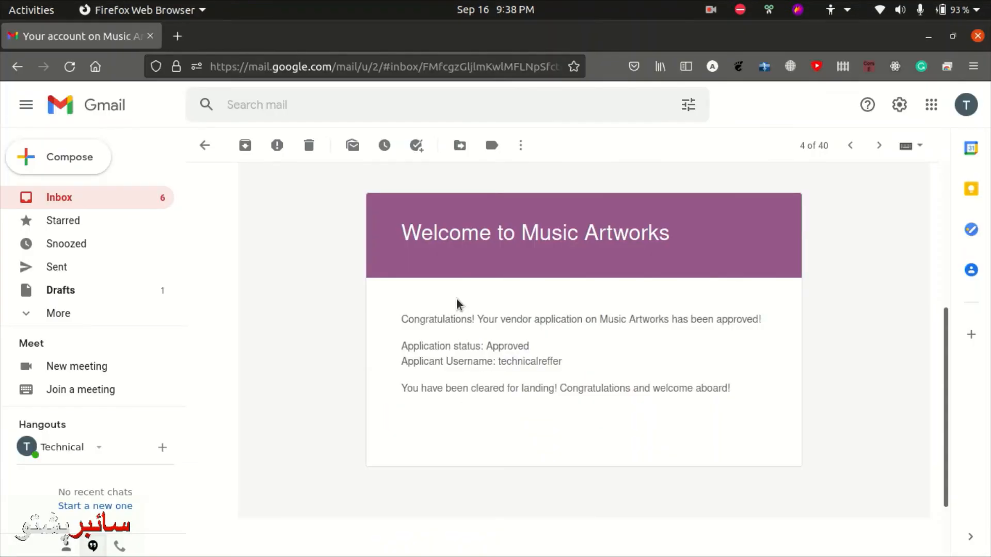
scroll(335, 387, "up", 5)
scroll(614, 436, "down", 1)
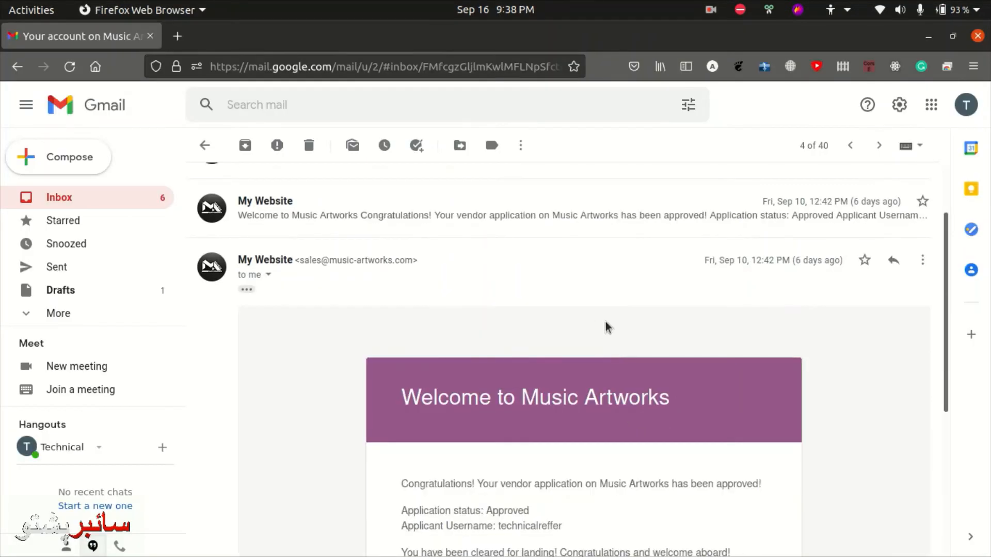
scroll(609, 320, "down", 4)
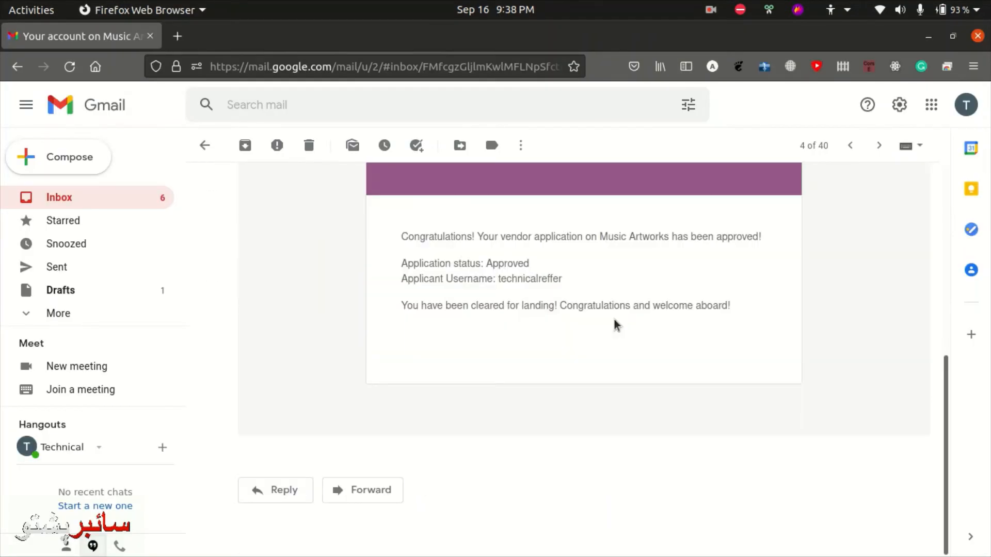
key("alt+Tab")
scroll(212, 398, "down", 4)
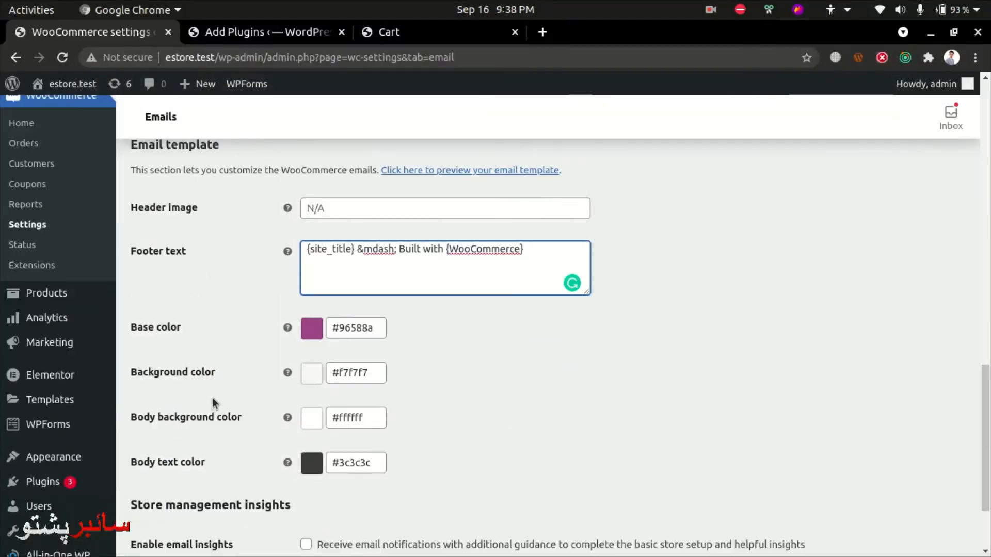
- Open the WooCommerce Integration settings and examine the MaxMind license key and database file path fields
scroll(483, 212, "up", 15)
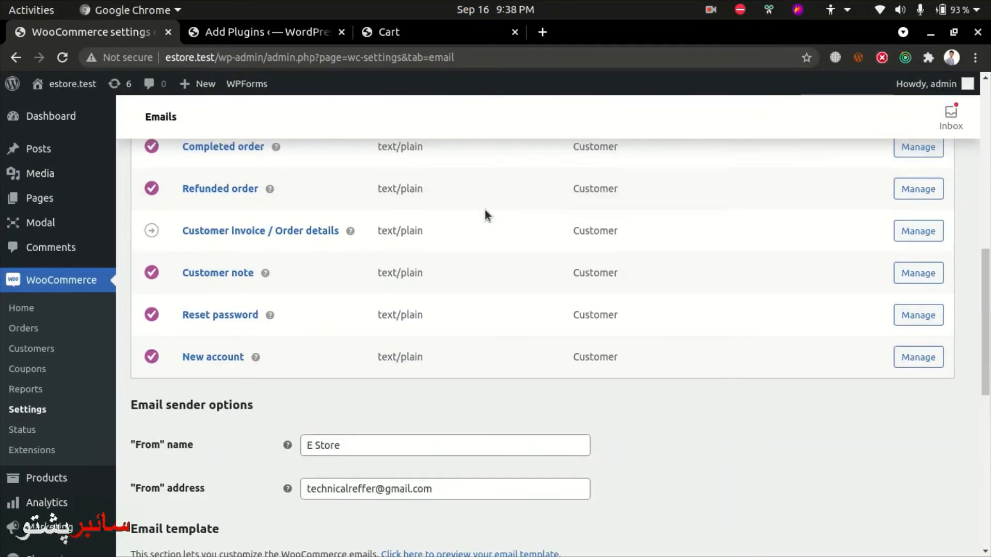
scroll(484, 209, "up", 6)
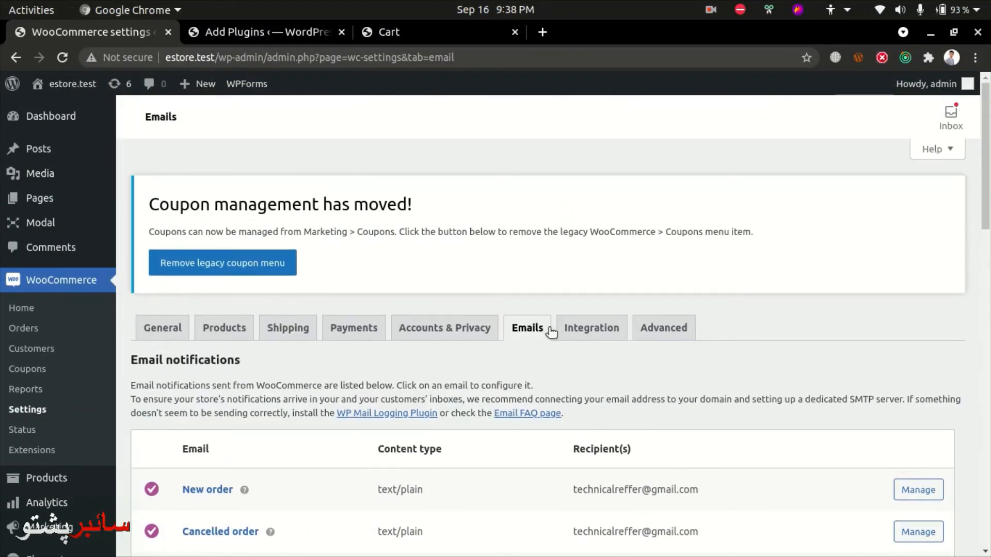
left_click(575, 330)
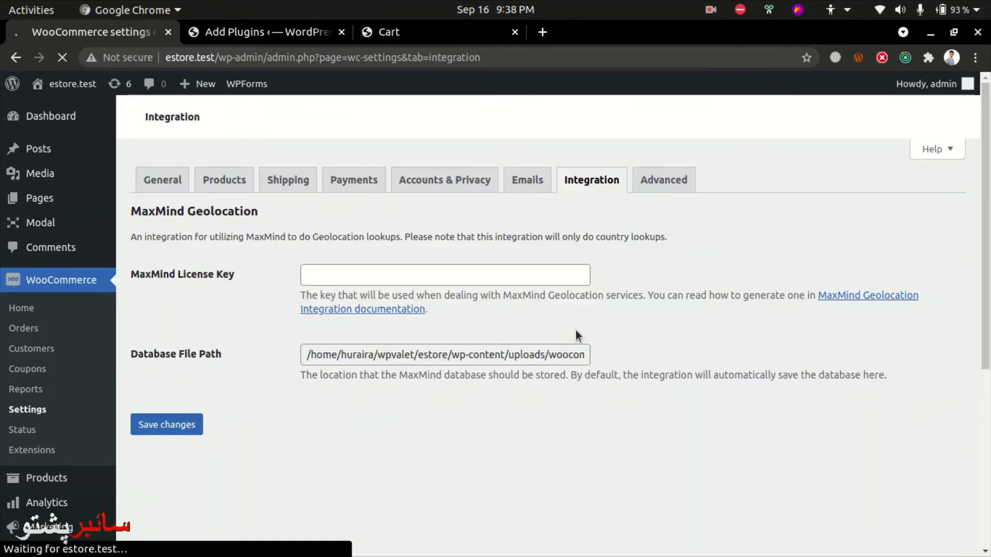
scroll(406, 389, "down", 3)
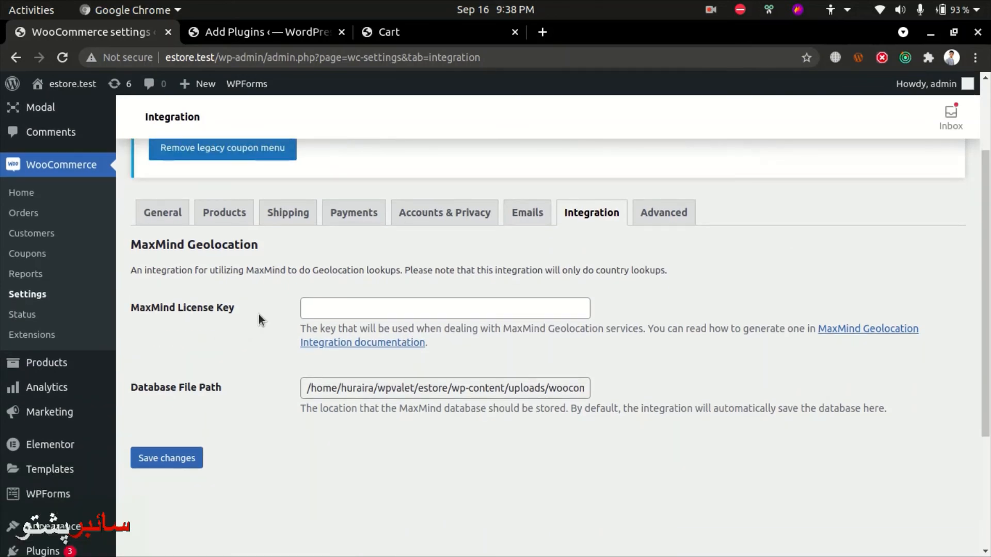
left_click_drag(258, 314, 152, 305)
left_click(167, 334)
left_click_drag(397, 394, 696, 398)
left_click(699, 397)
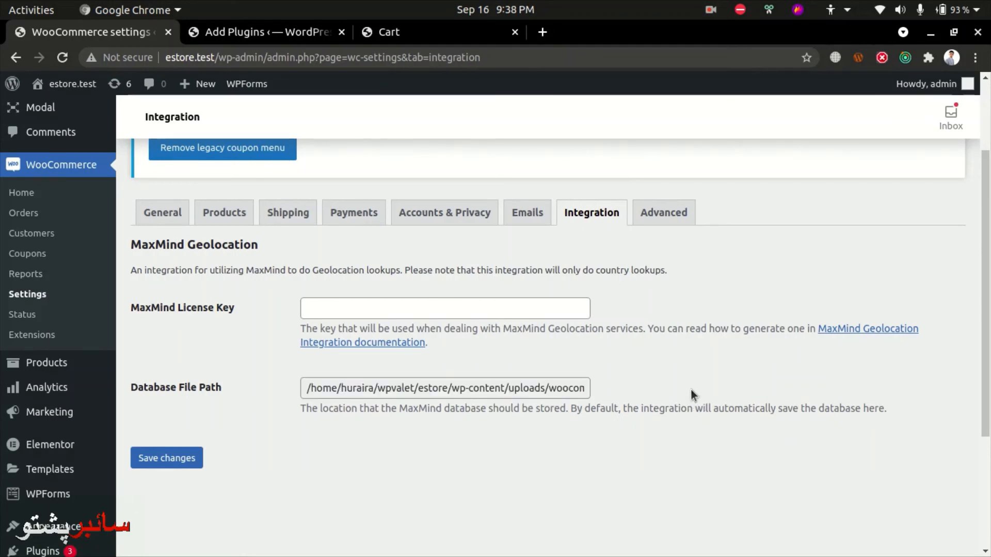
- Open the WooCommerce Advanced settings
left_click(666, 219)
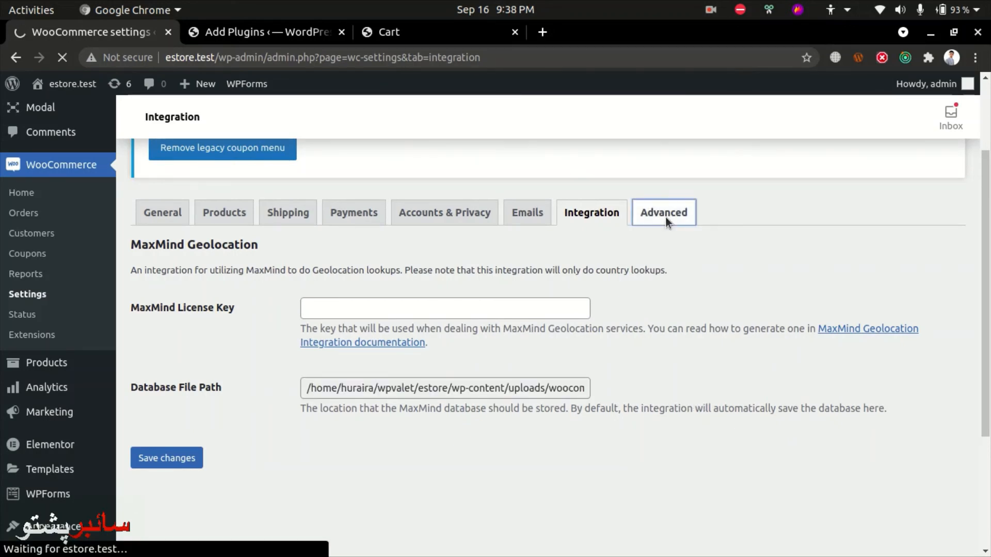
left_click(710, 7)
left_click(674, 104)
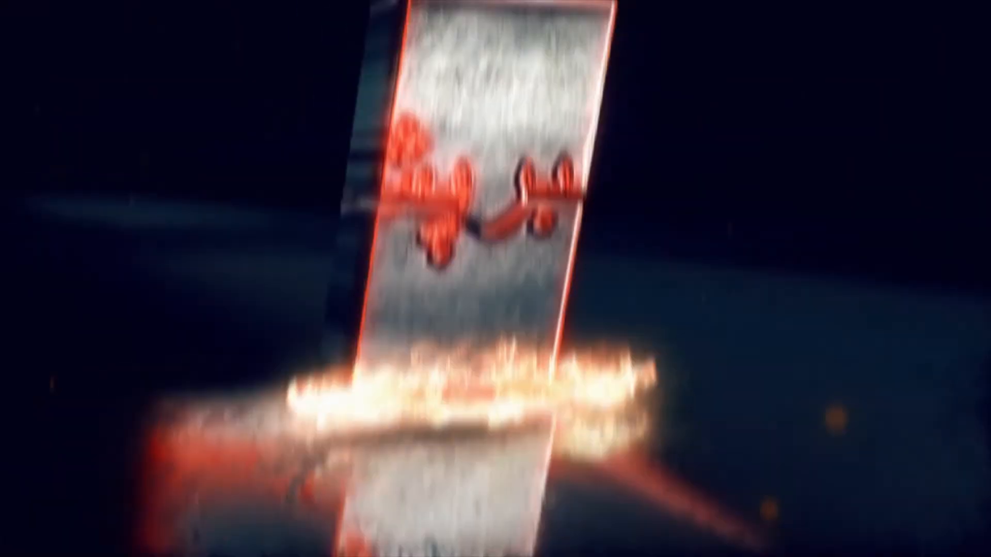